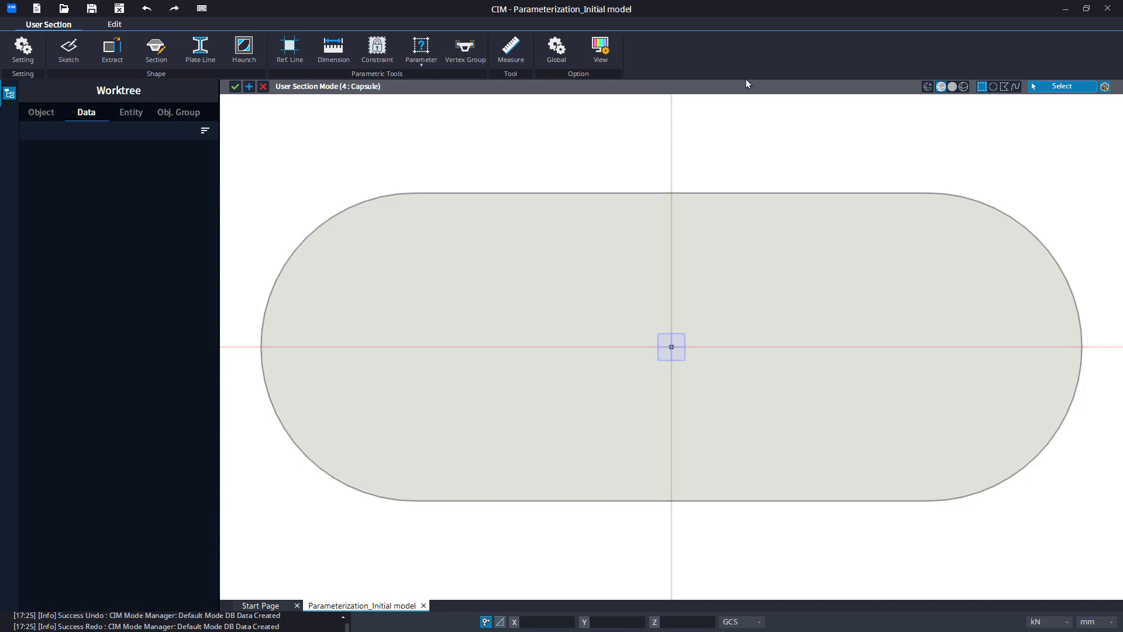
Create horizontal reference lines through the origin and through the midpoints of the capsule's upper and lower edges, at Y 600 and -600 mm
click(401, 189)
click(288, 61)
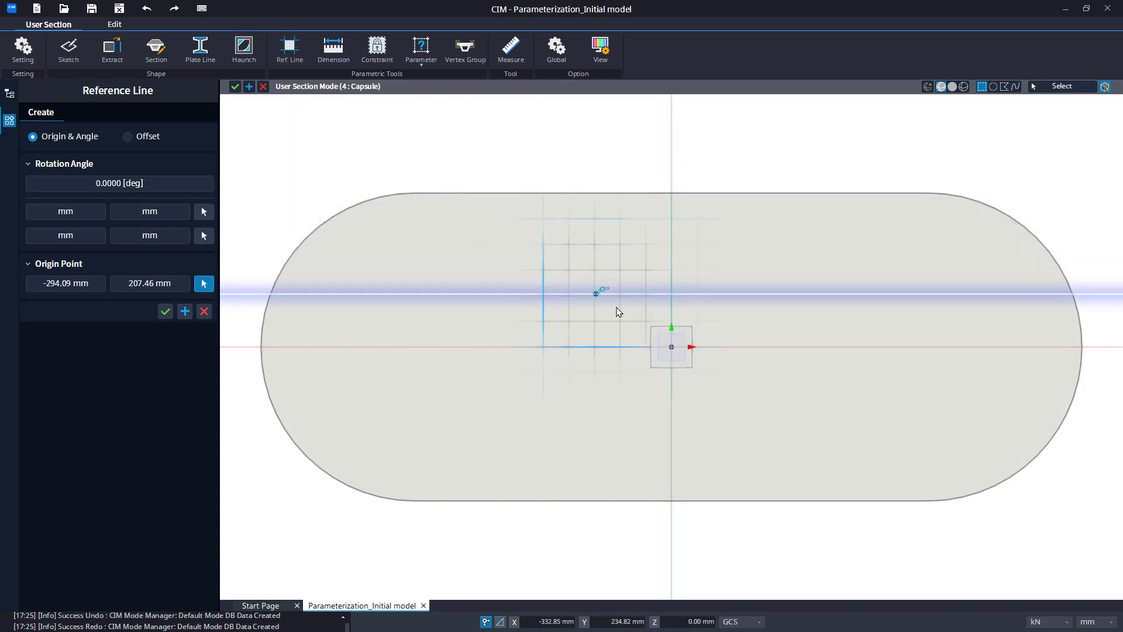
click(672, 347)
click(185, 311)
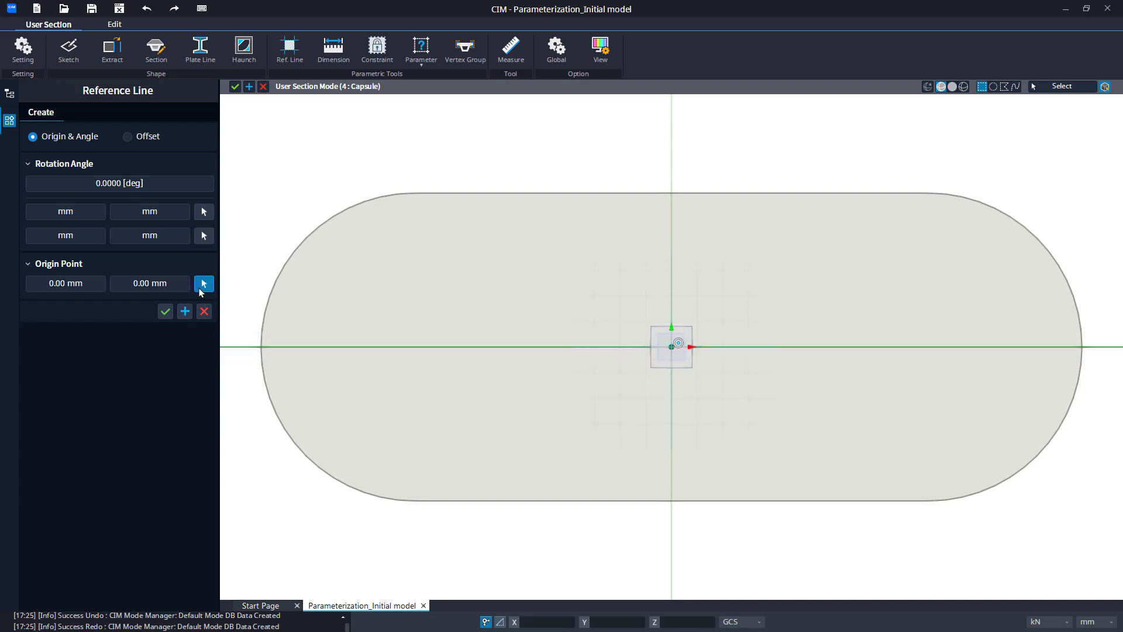
click(672, 192)
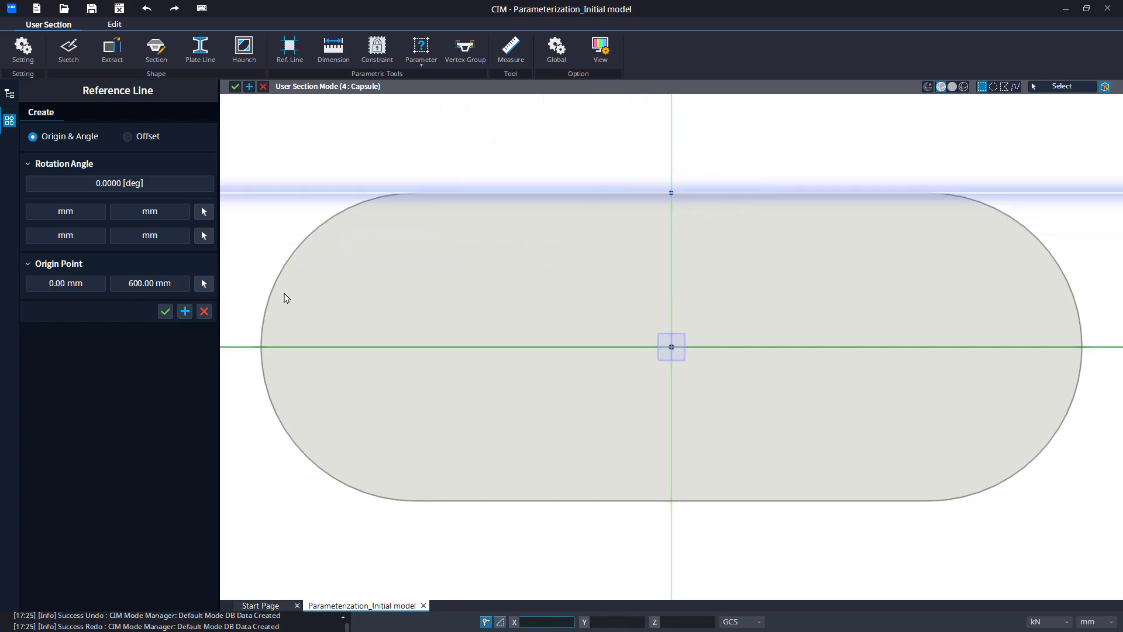
click(184, 313)
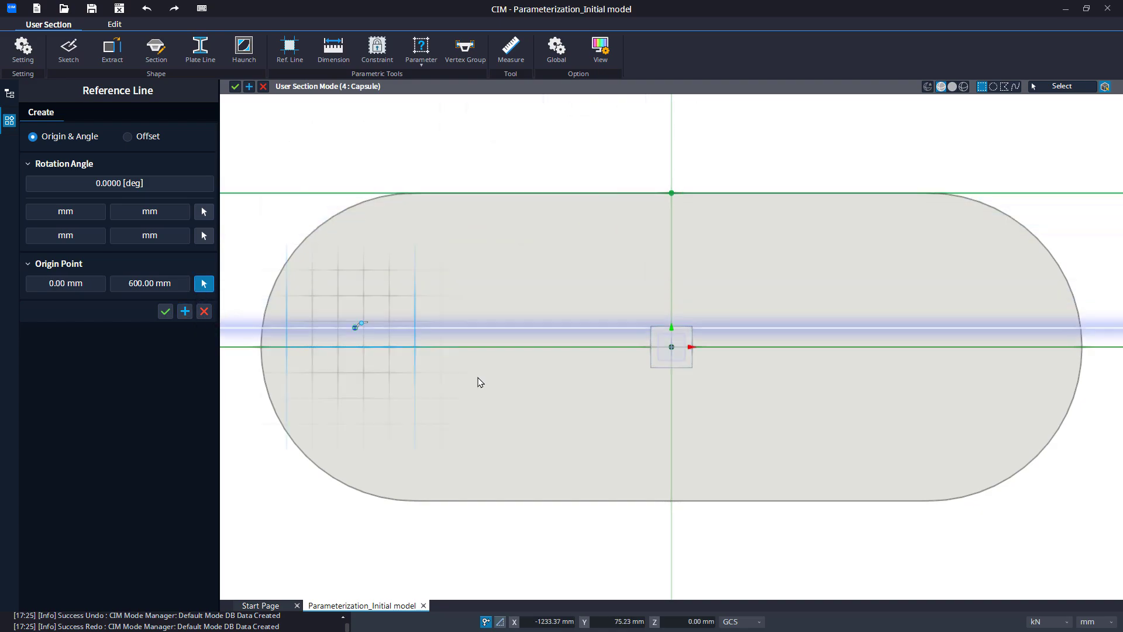
click(673, 502)
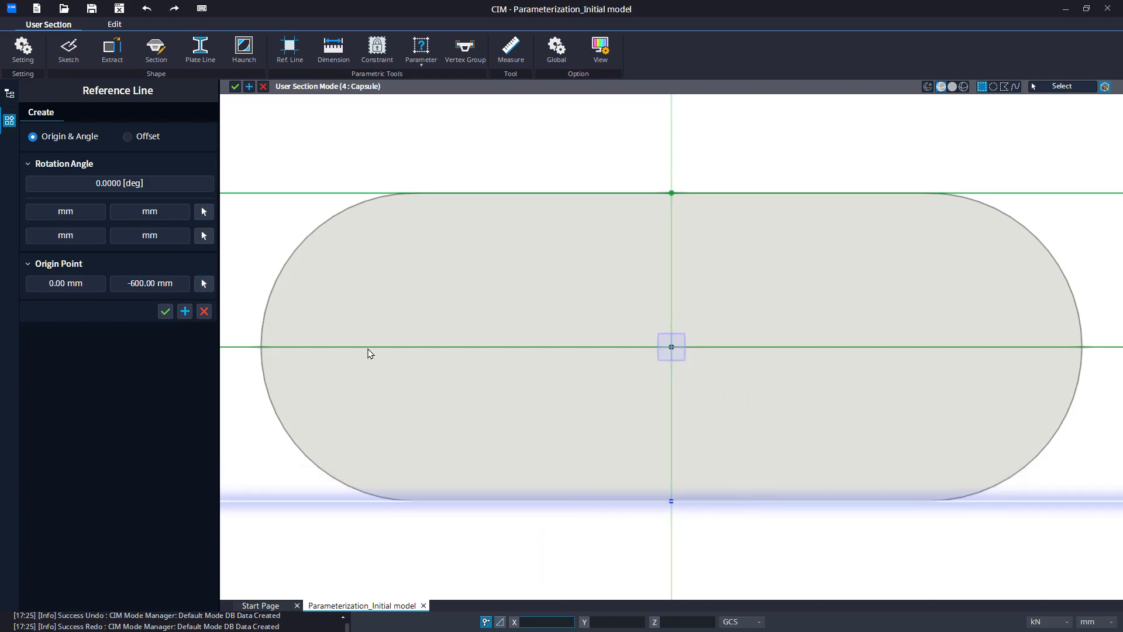
click(166, 312)
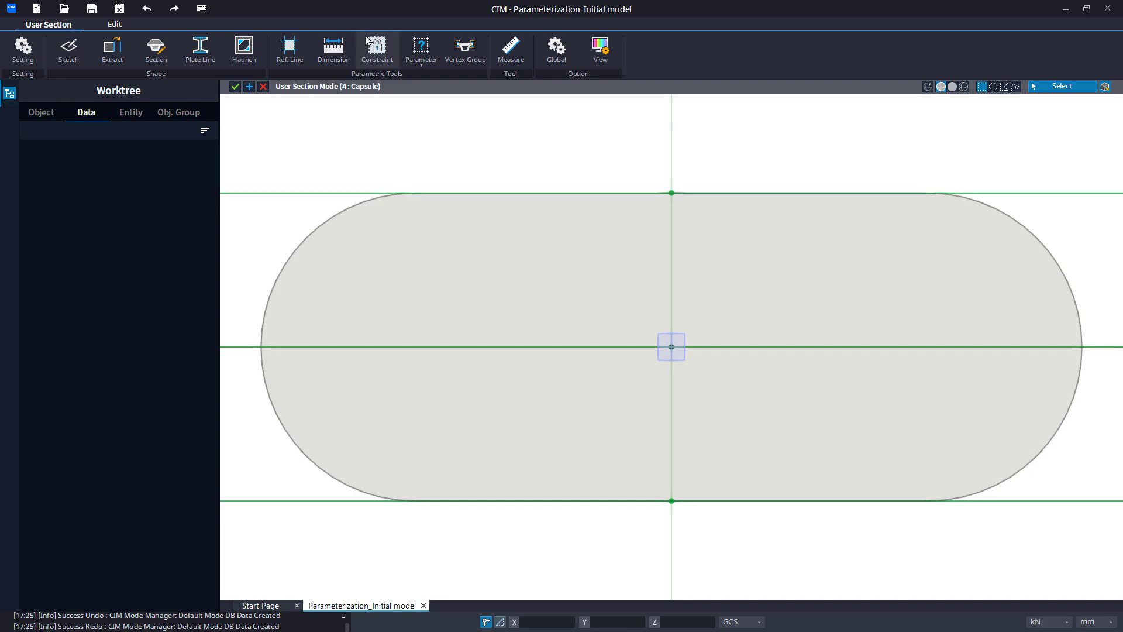
Add a horizontal dimension from the upper-left arc endpoint to the upper reference line's origin point, placed above the capsule
click(346, 51)
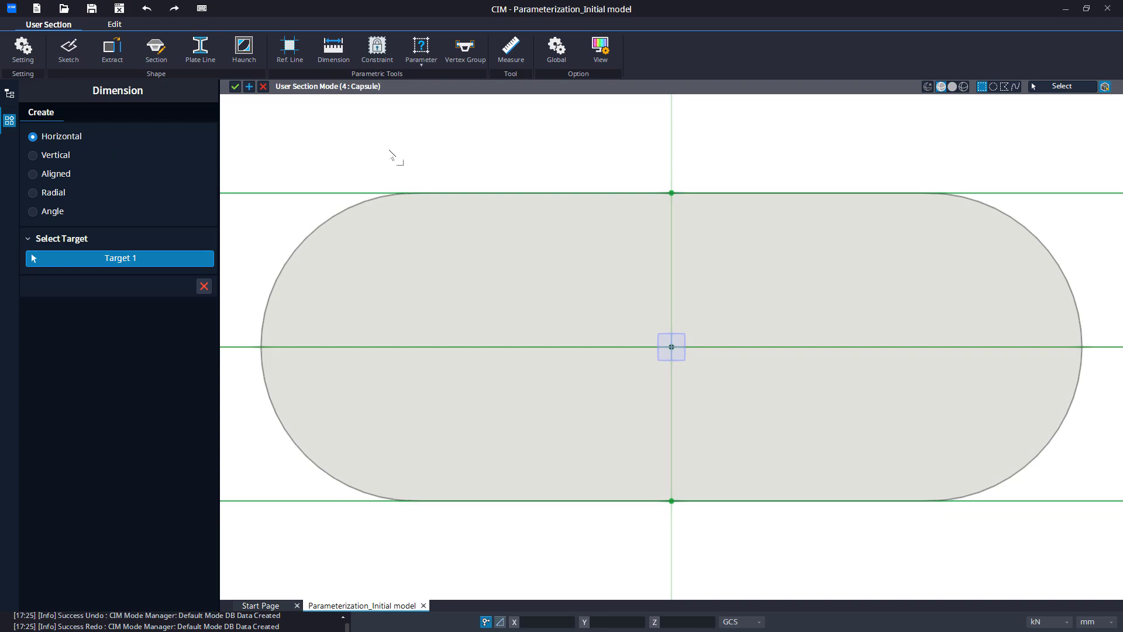
drag(390, 151, 454, 236)
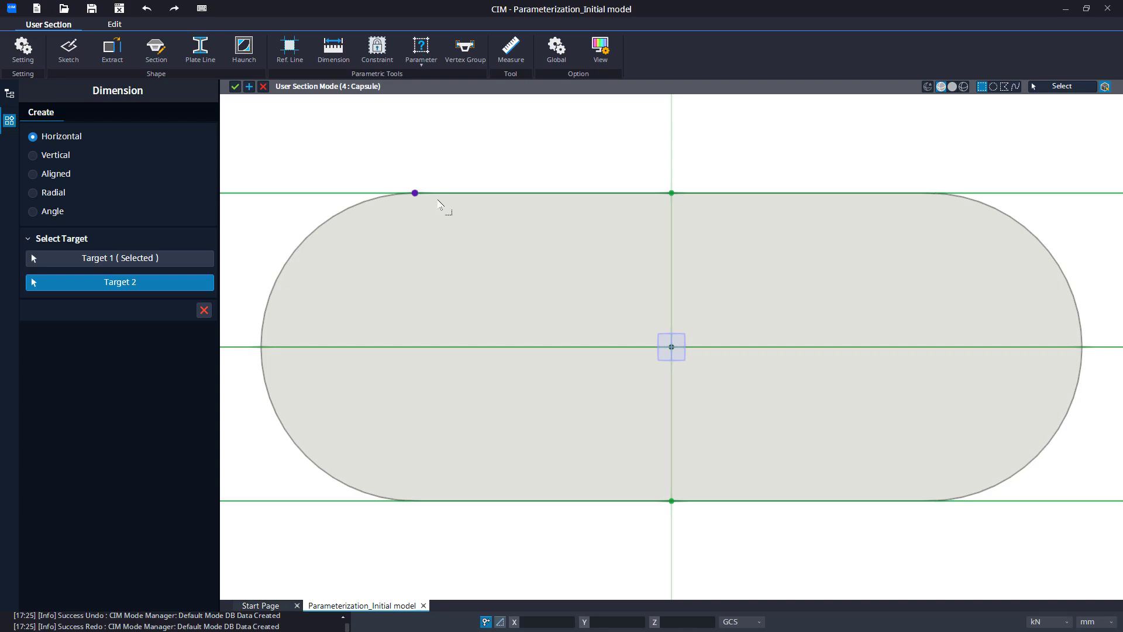
click(671, 193)
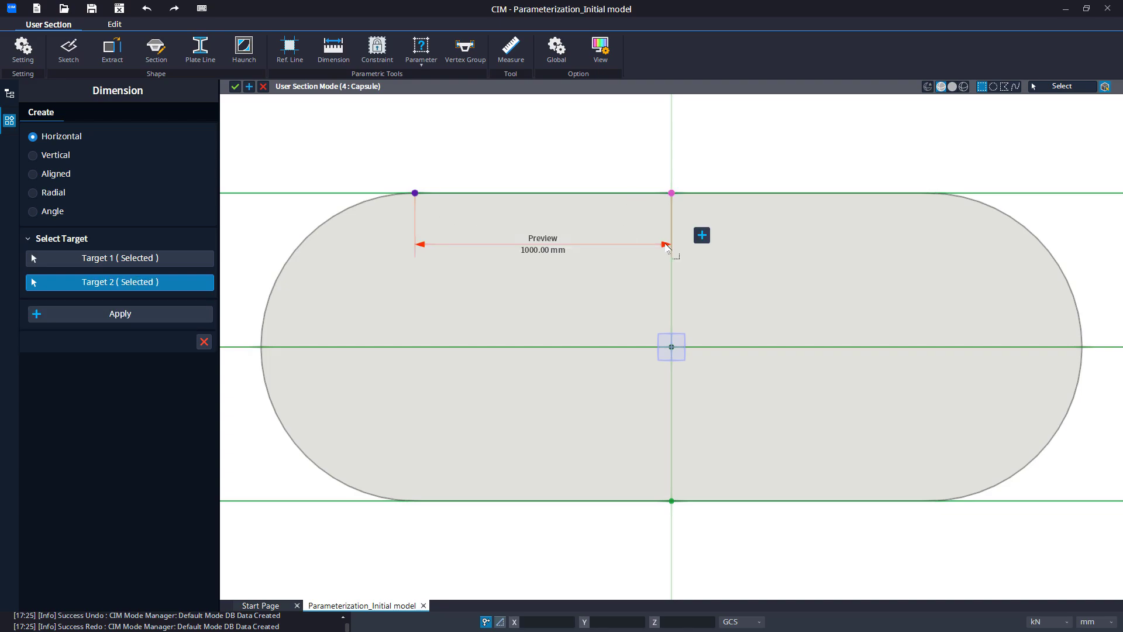
drag(665, 245, 677, 148)
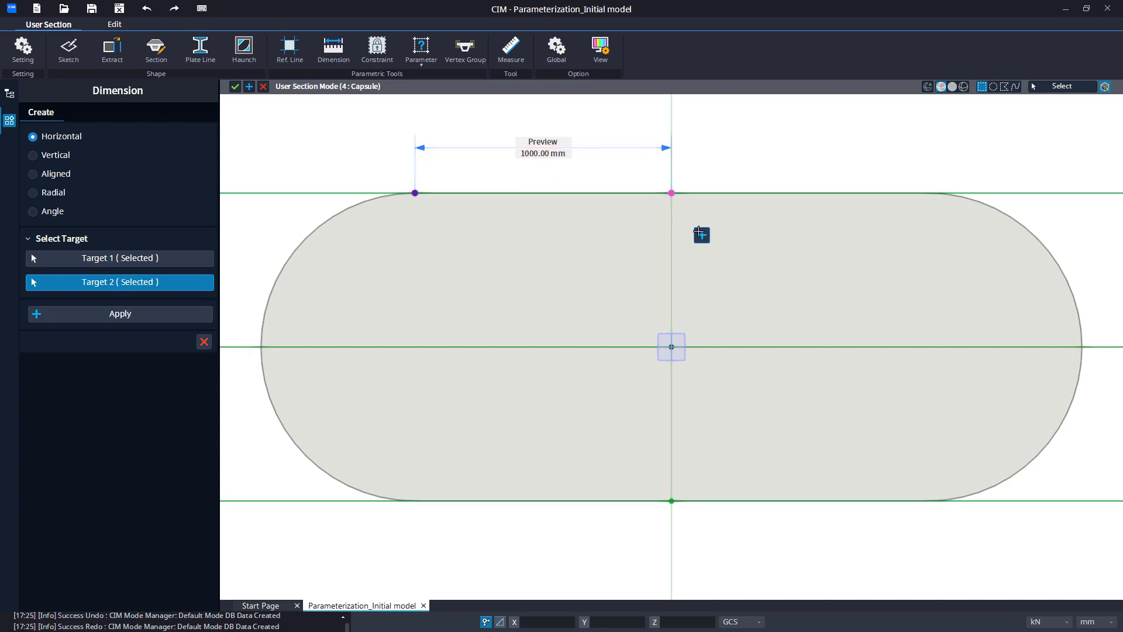
click(700, 234)
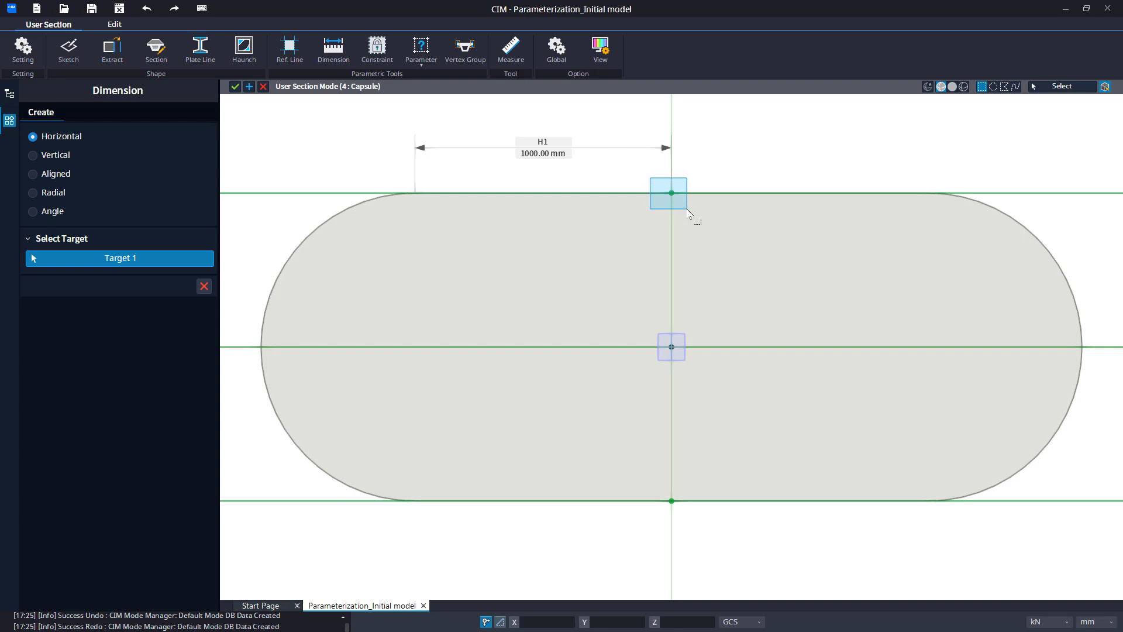
Add a horizontal dimension from the upper reference line's origin point to the upper-right arc endpoint, aligned with the first dimension
click(687, 210)
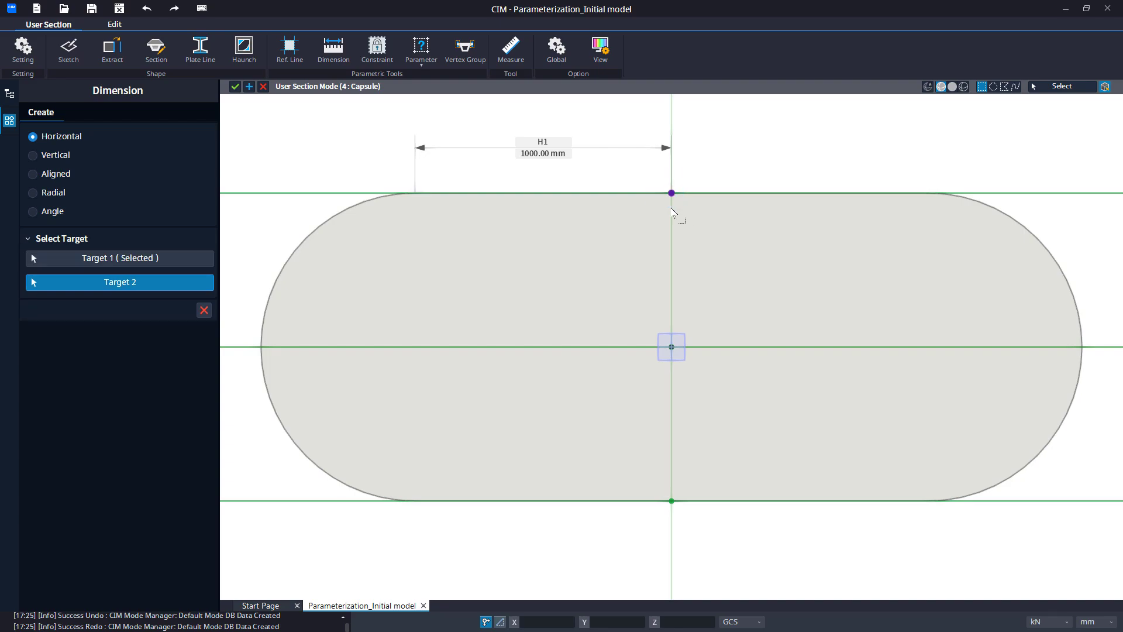
drag(884, 143, 971, 231)
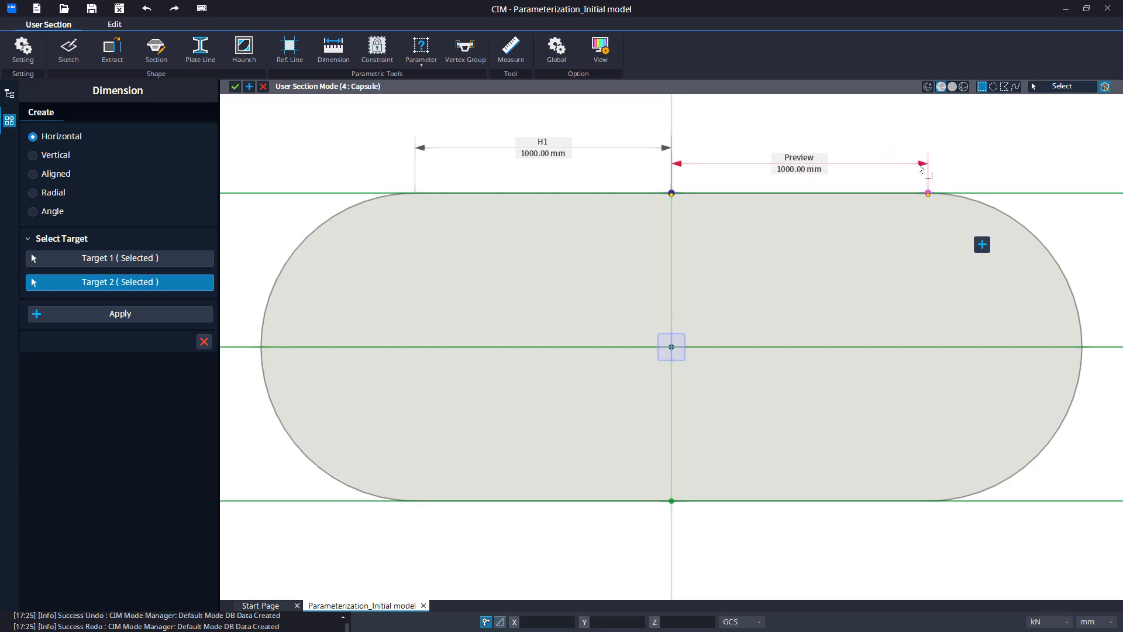
click(922, 148)
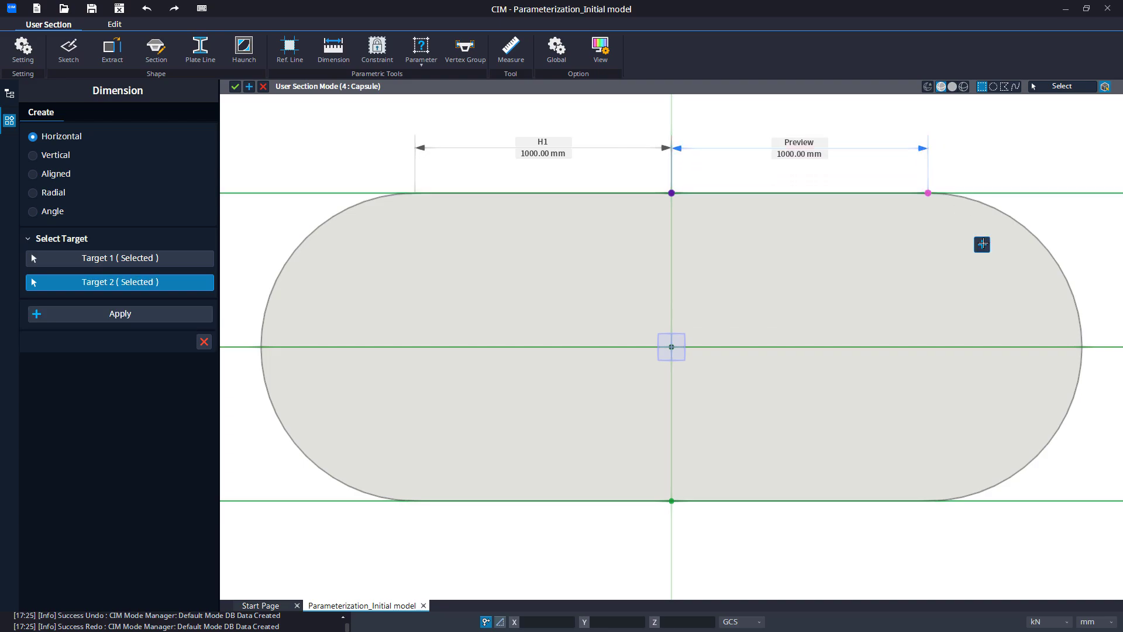
click(983, 244)
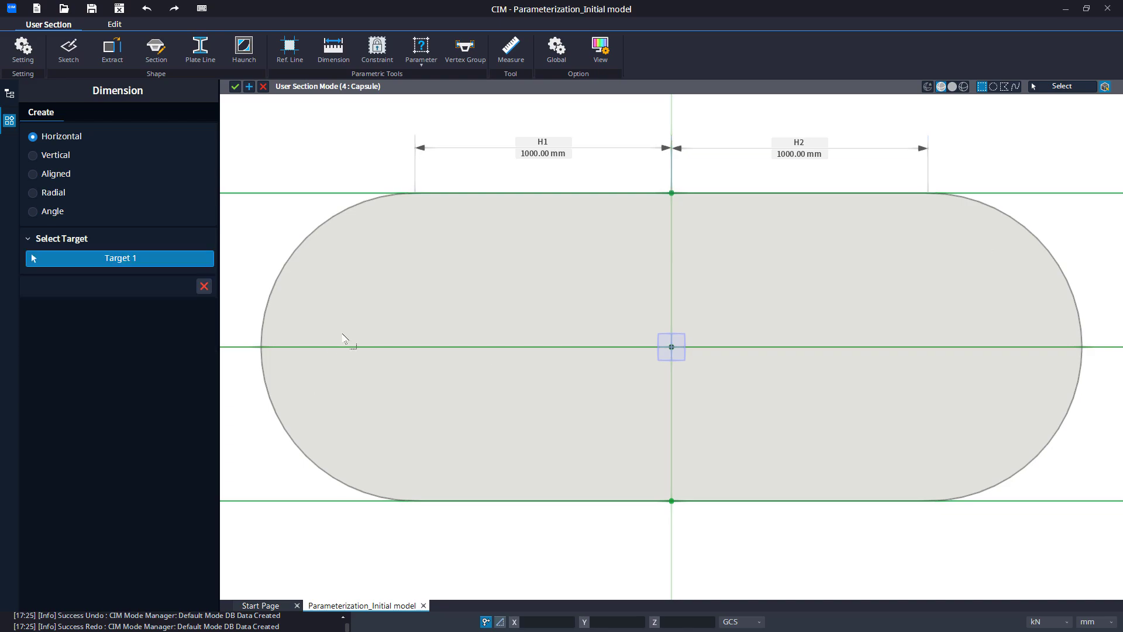
Add radial dimensions to the capsule's left and right end arcs
scroll(360, 329, down, 2)
middle_drag(360, 328, 444, 329)
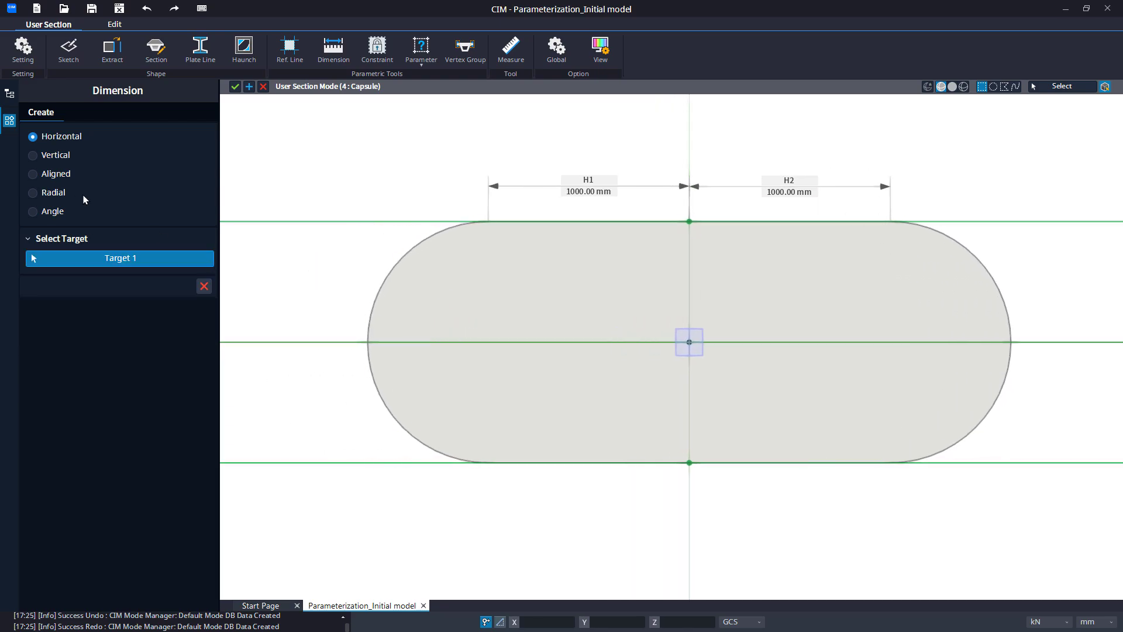
click(57, 194)
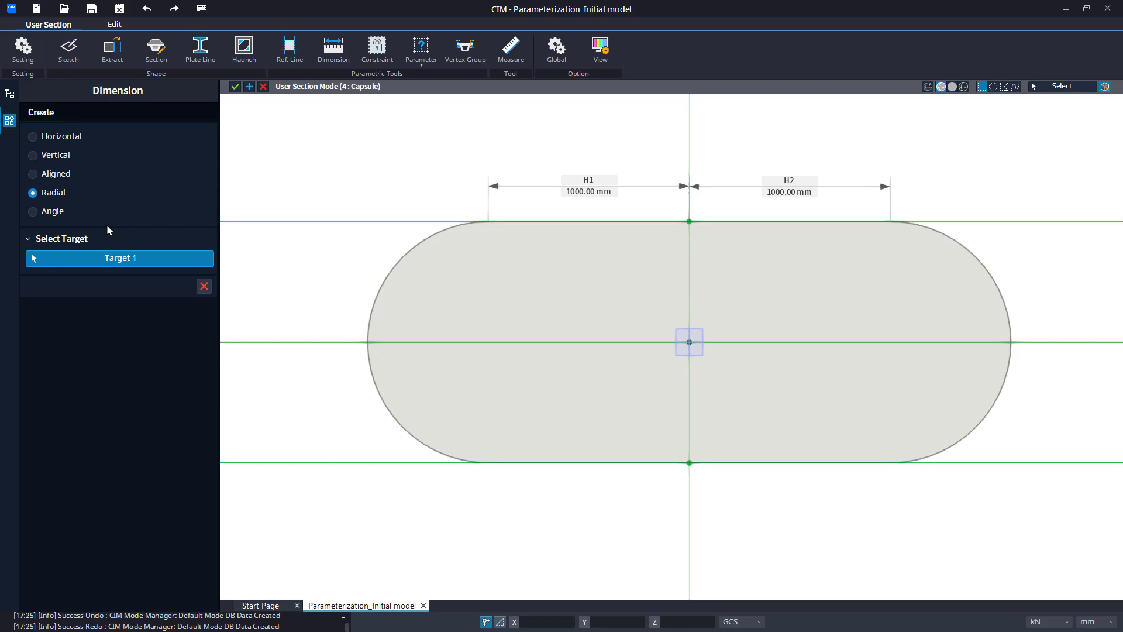
click(375, 303)
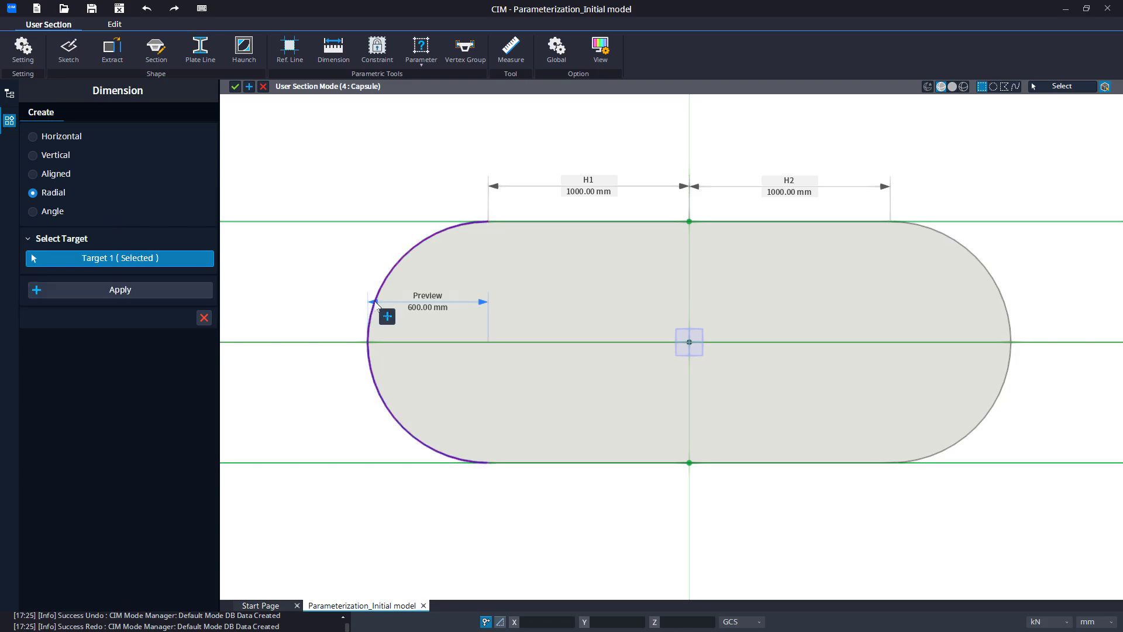
click(387, 316)
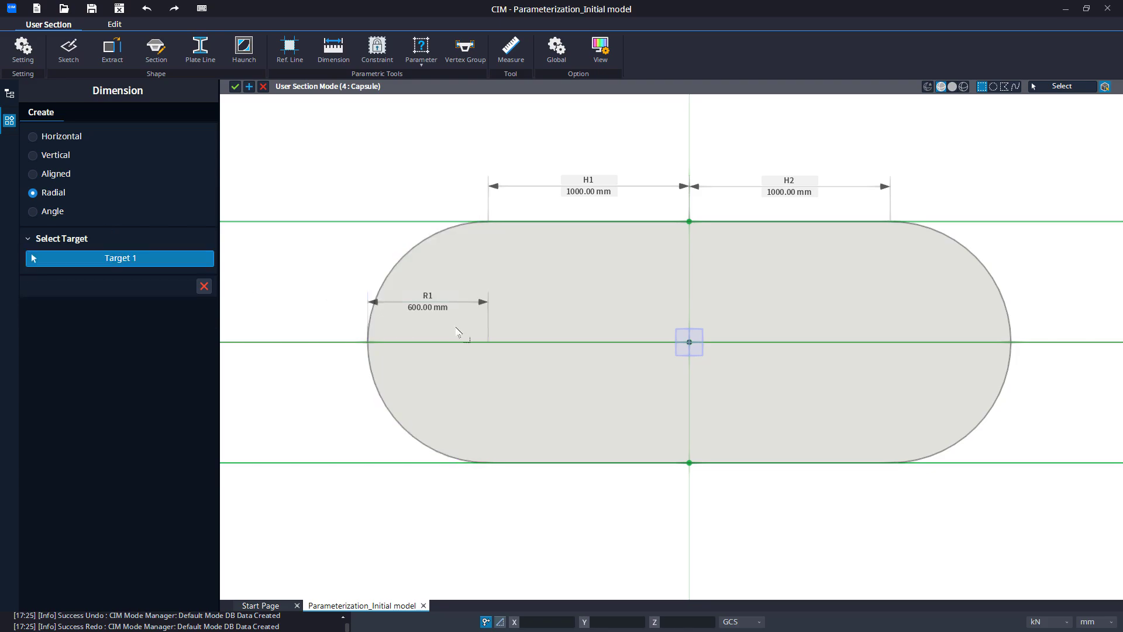
click(1010, 328)
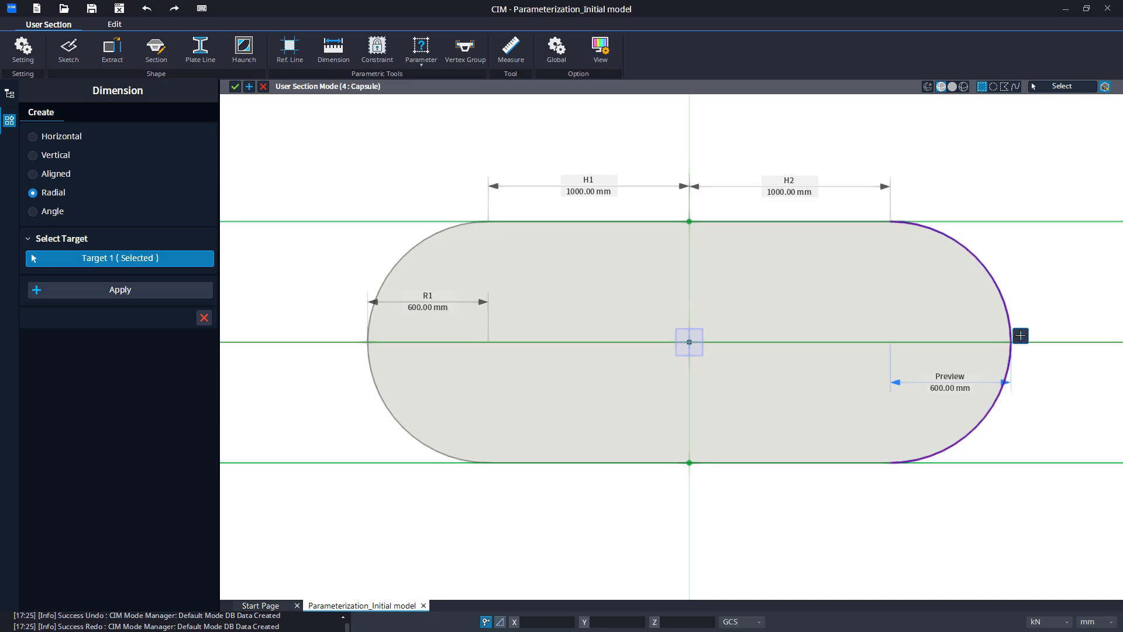
click(1021, 336)
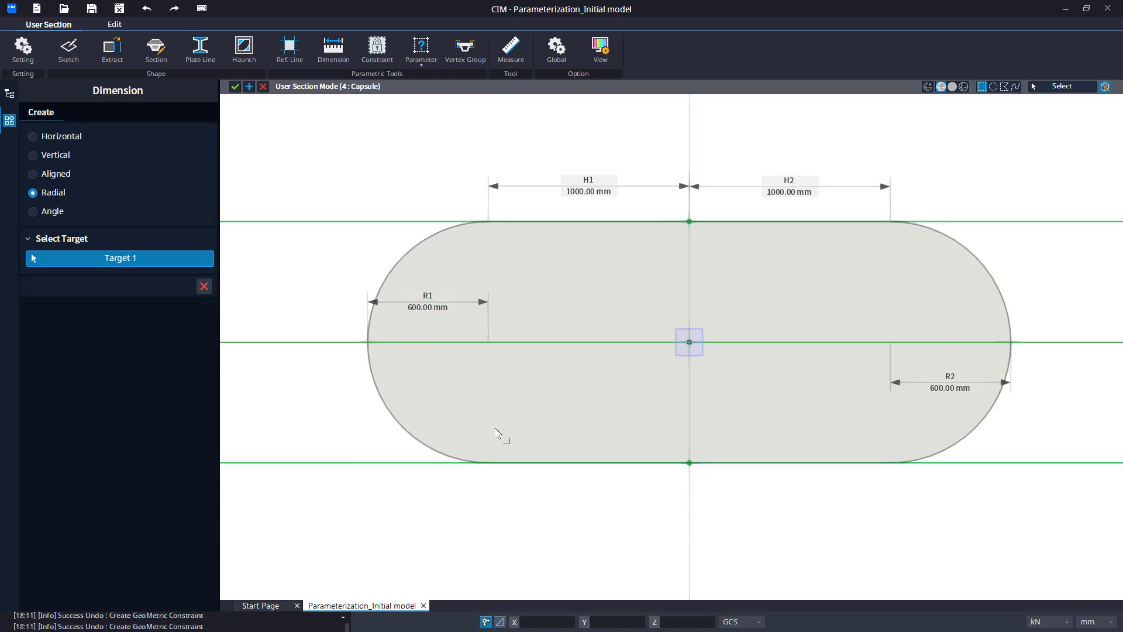
Add a vertical dimension between the upper and middle reference lines, placed to the left of the capsule
click(62, 157)
middle_drag(251, 230, 391, 253)
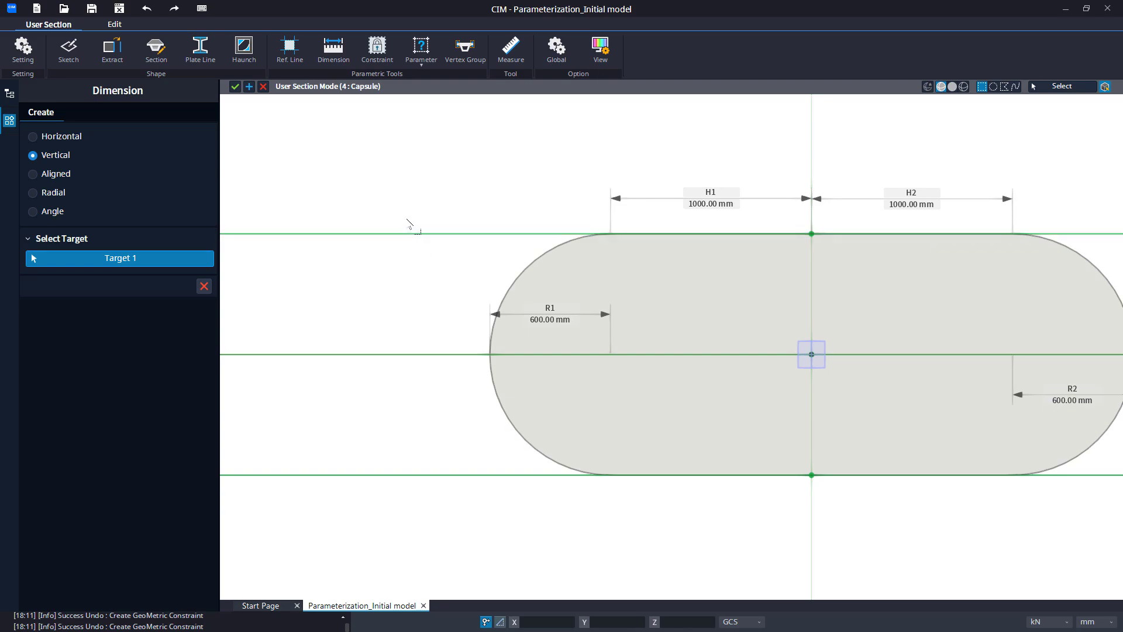
click(382, 250)
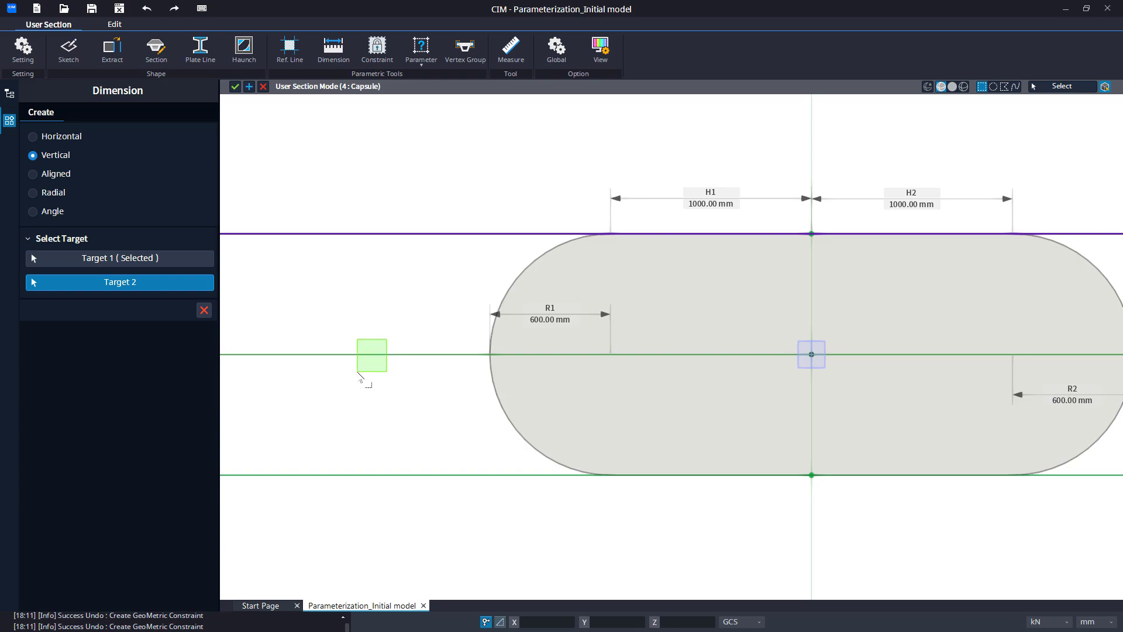
click(358, 372)
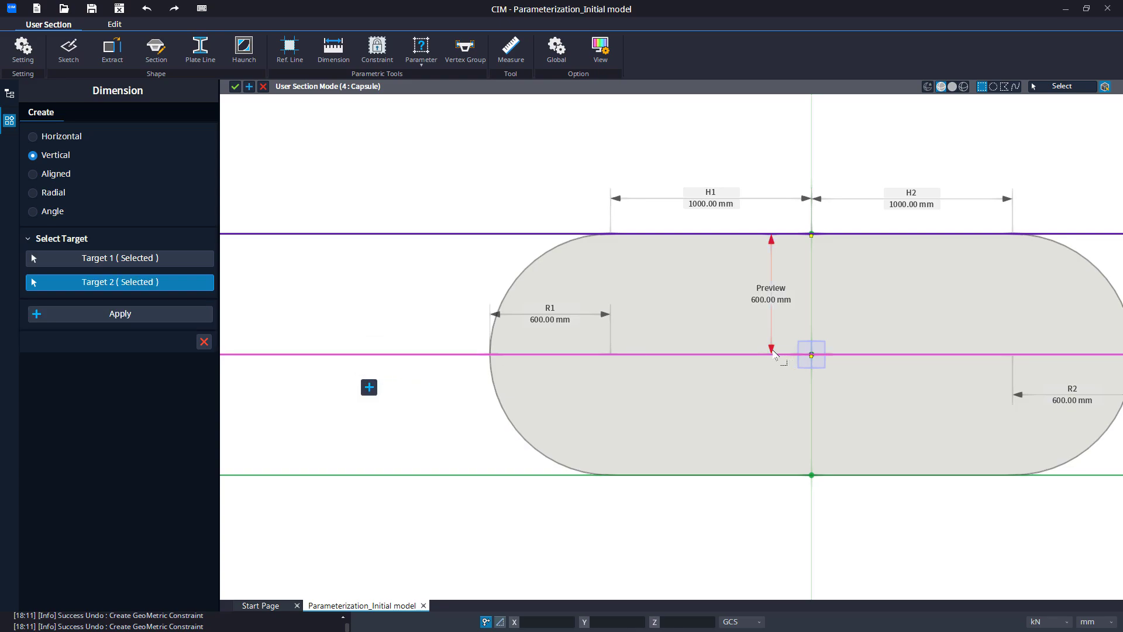
drag(772, 351, 334, 372)
click(369, 387)
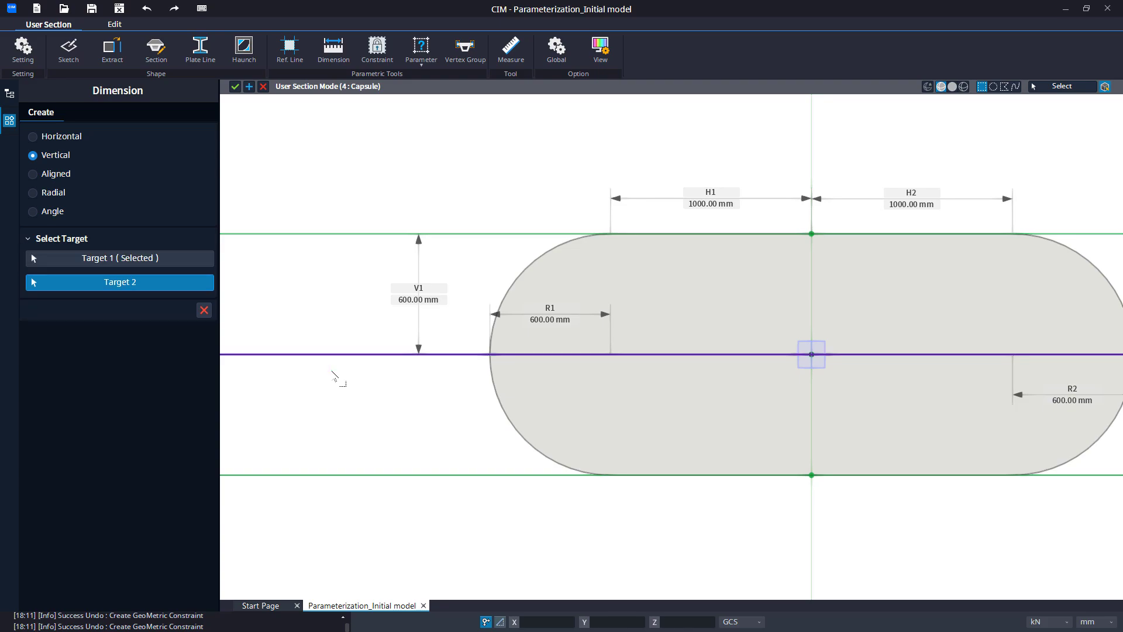
Add a vertical dimension between the middle and lower reference lines, in line with the upper one, and finish dimensioning
drag(439, 441, 376, 502)
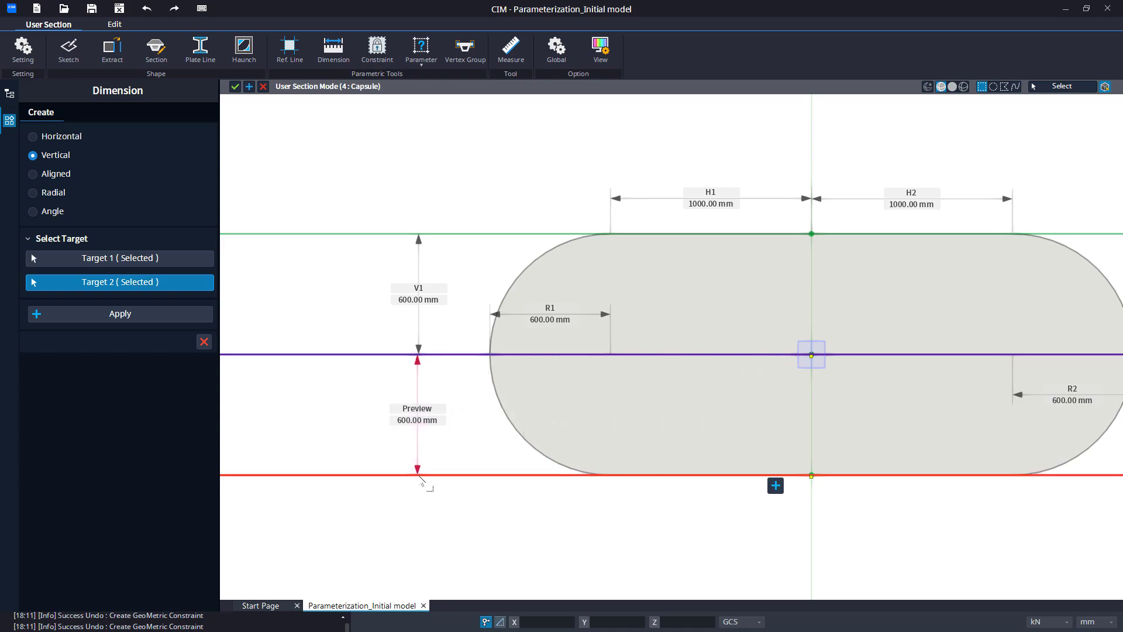
click(129, 314)
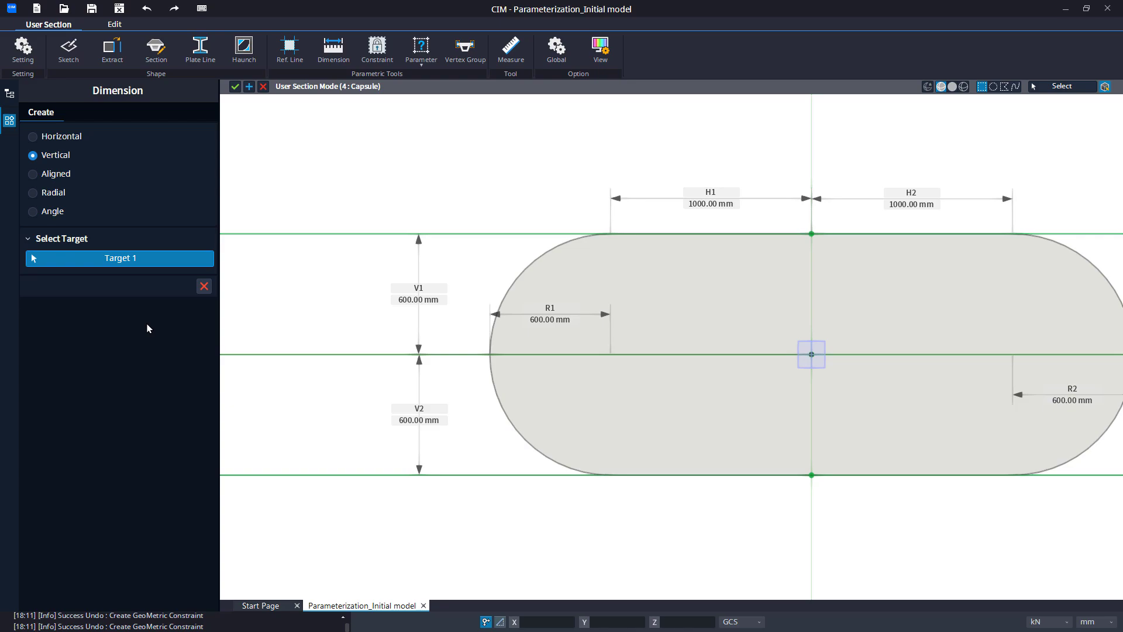
click(204, 290)
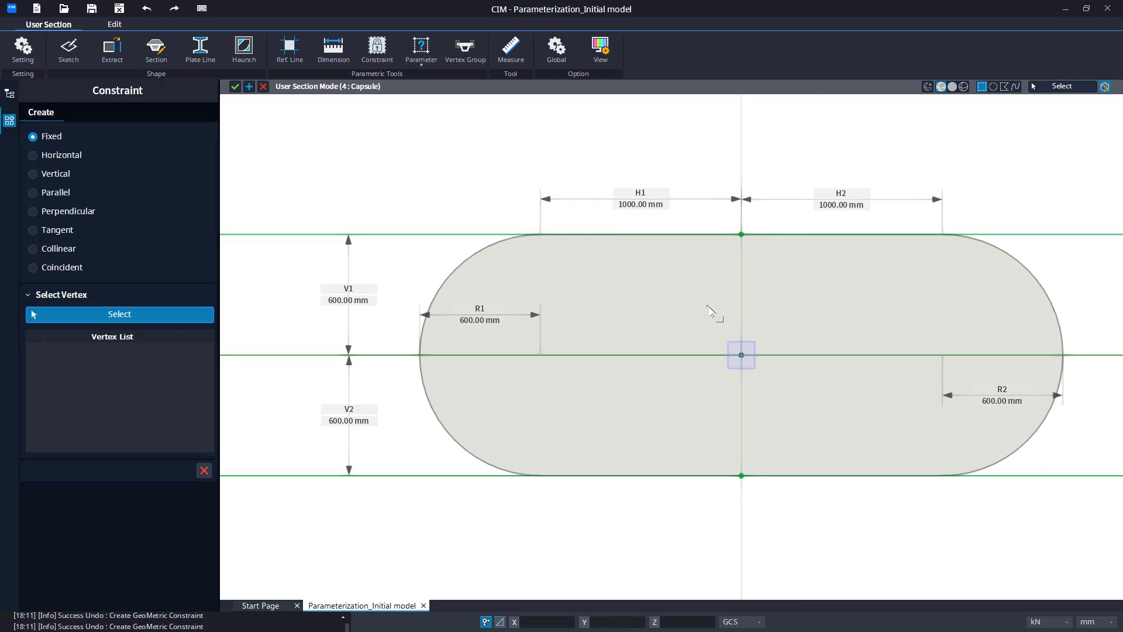
Apply a Fixed constraint to the middle reference line's vertex at the origin
drag(707, 305, 799, 409)
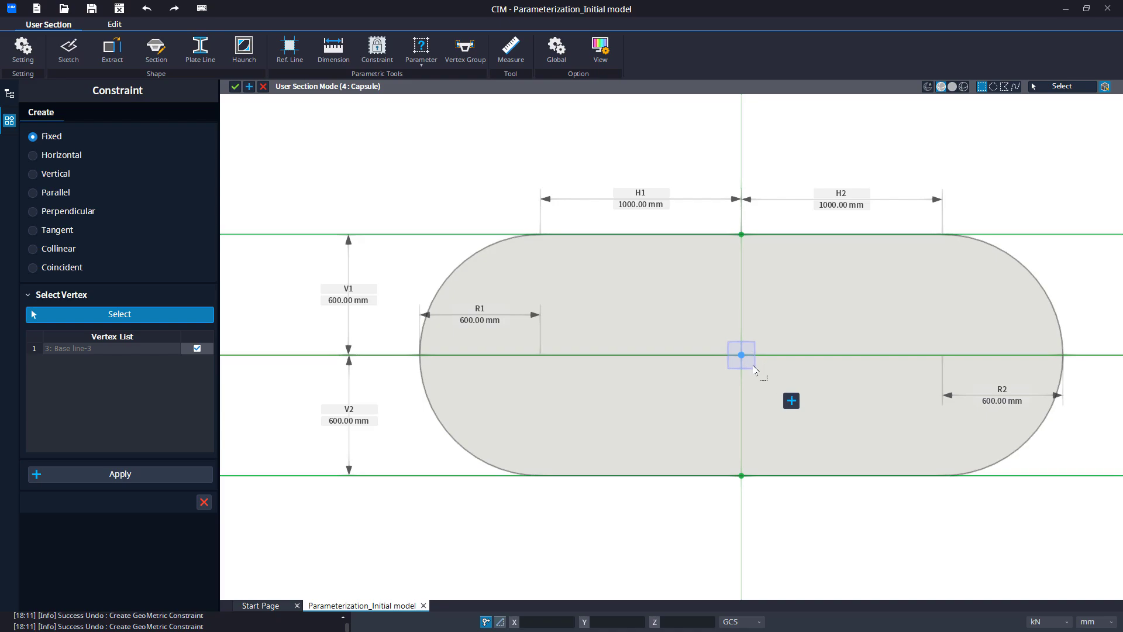
click(791, 400)
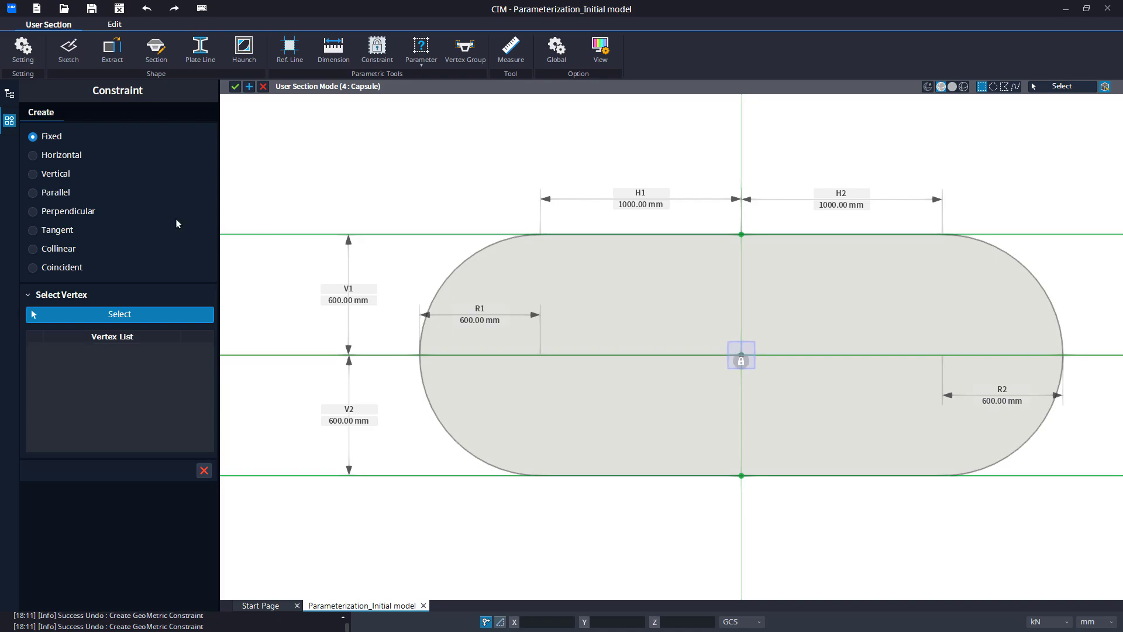
Apply a Coincident constraint between the upper reference line and the two vertices at the ends of the capsule's top edge
click(64, 271)
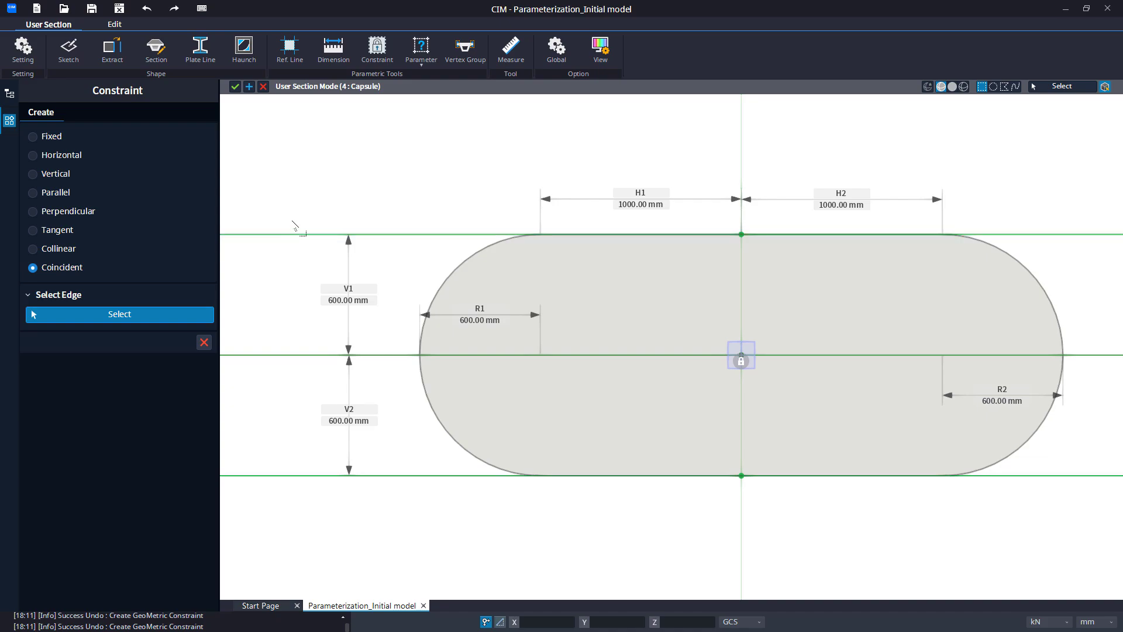
click(275, 235)
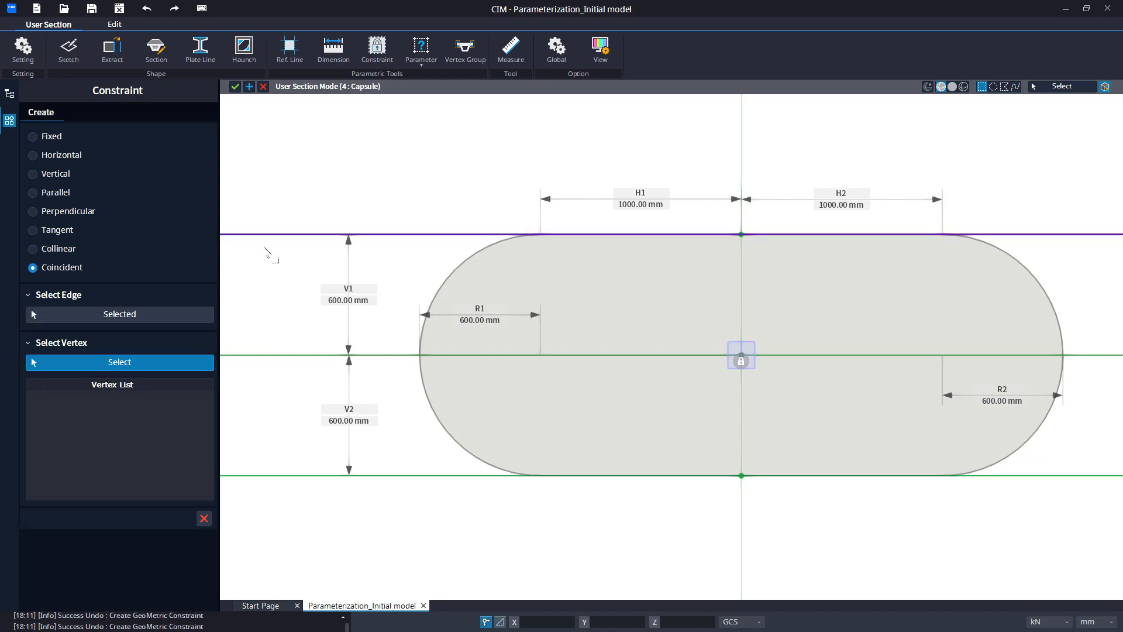
middle_drag(502, 248, 384, 259)
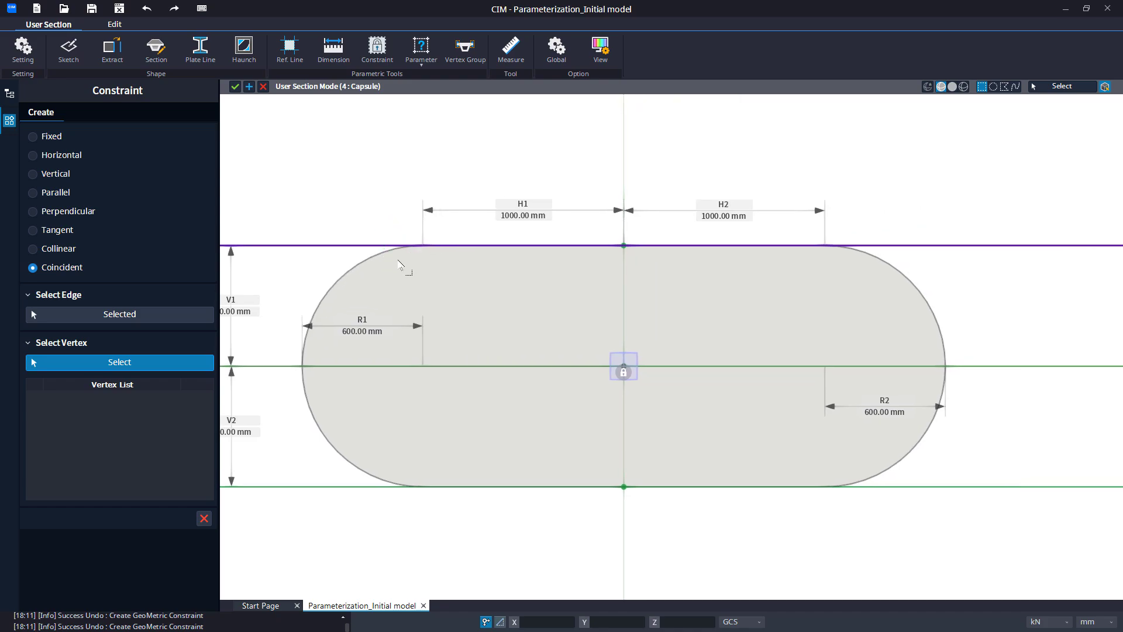
drag(406, 229, 854, 269)
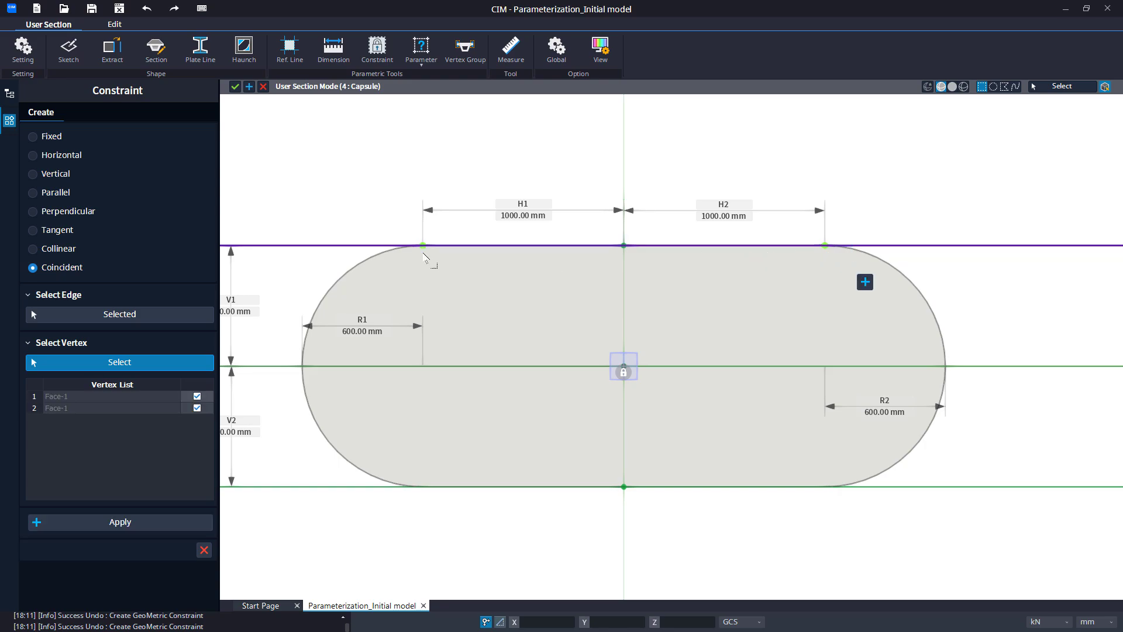
middle_drag(424, 254, 544, 253)
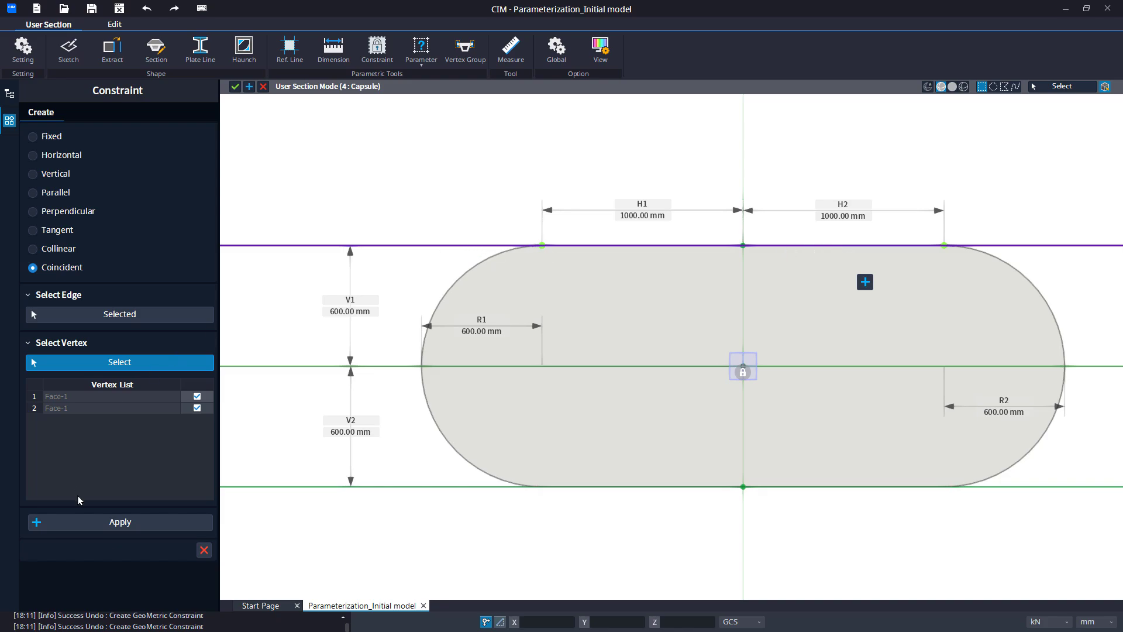
click(91, 522)
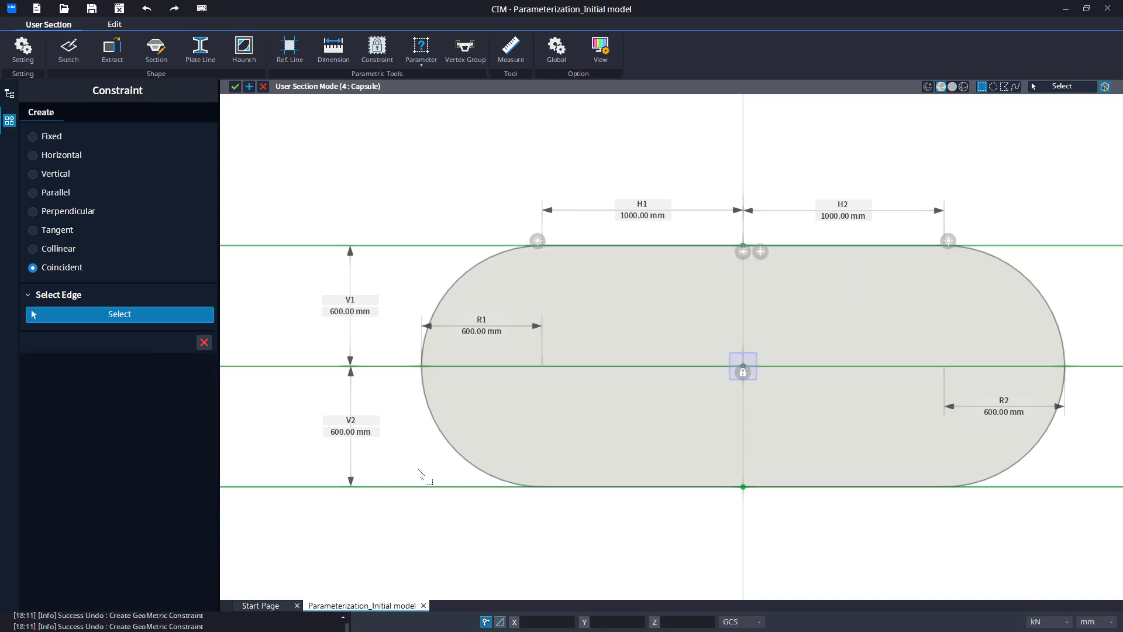
Apply a Coincident constraint between the lower reference line and the bottom edge's two end vertices, and finish constraining
drag(423, 471, 403, 504)
drag(417, 458, 995, 523)
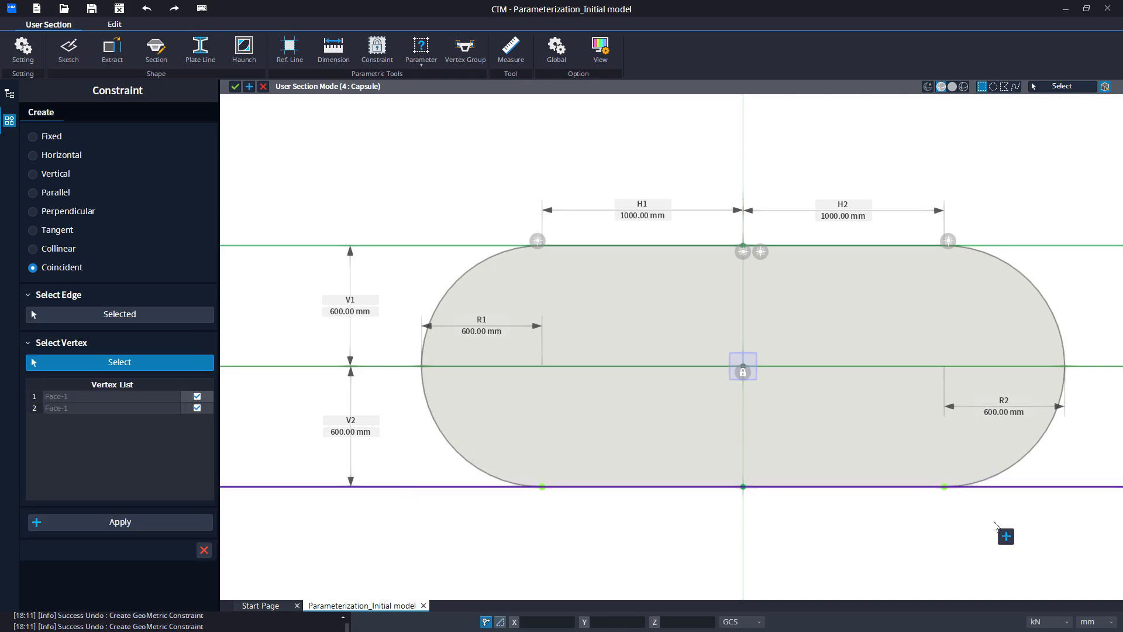
click(1006, 536)
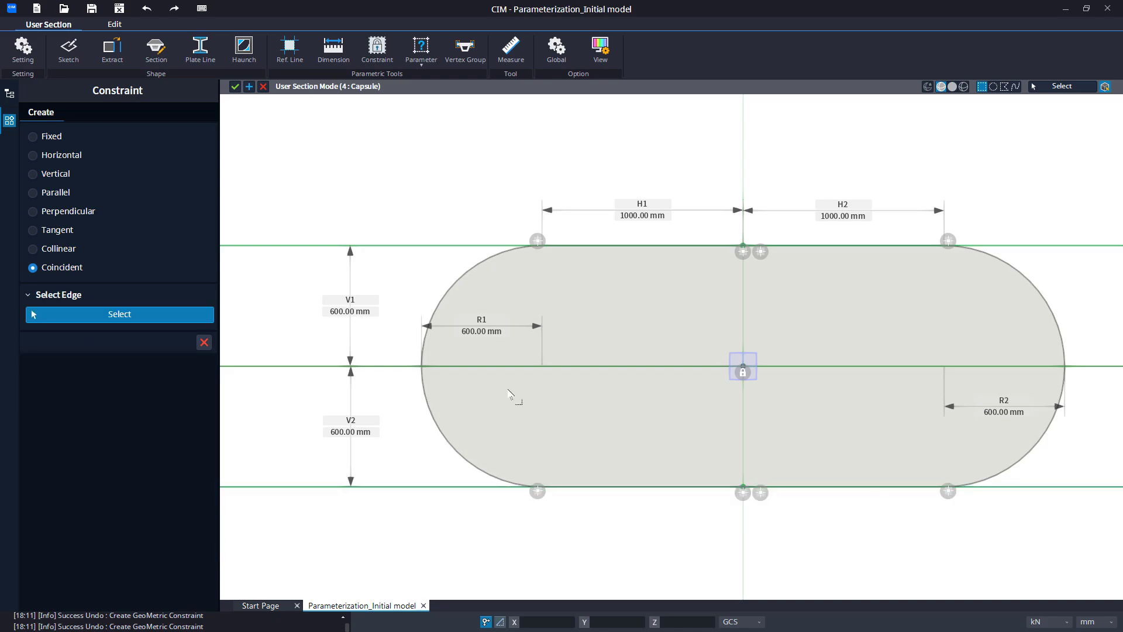
click(203, 341)
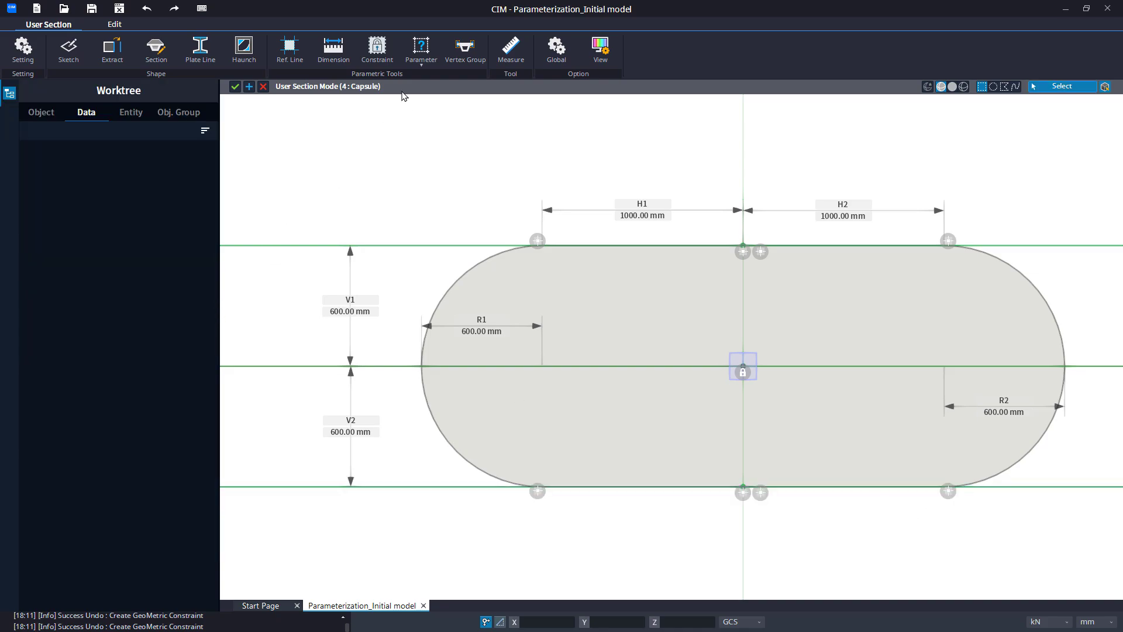
Add a base parameter named Length with variable name L and a length of 2000 mm
click(419, 68)
click(417, 88)
click(301, 210)
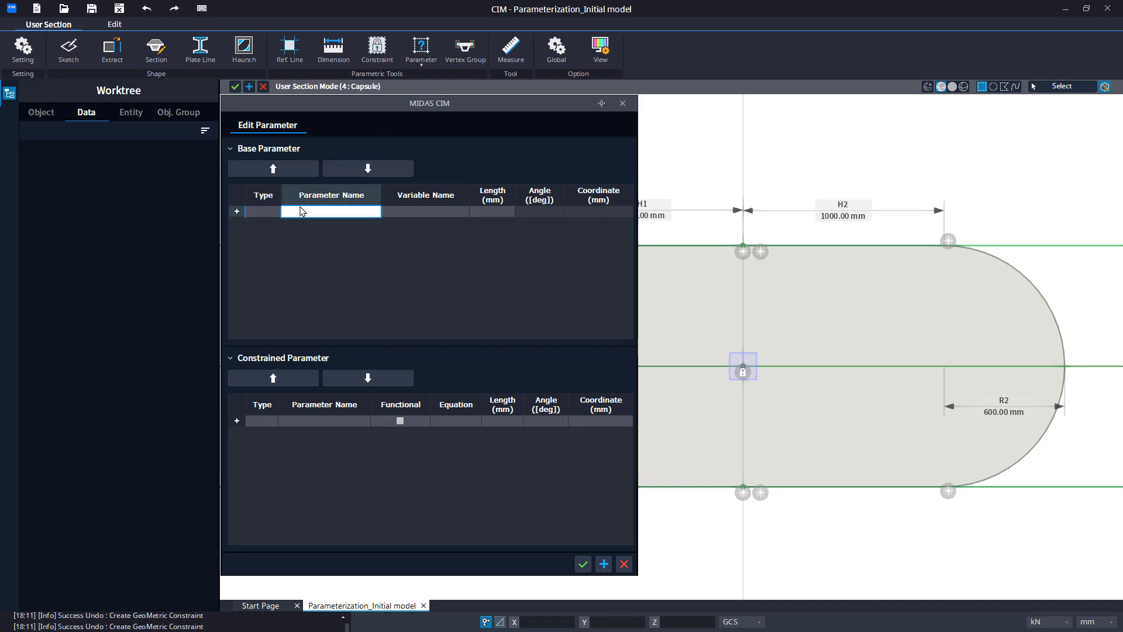
text(Leng)
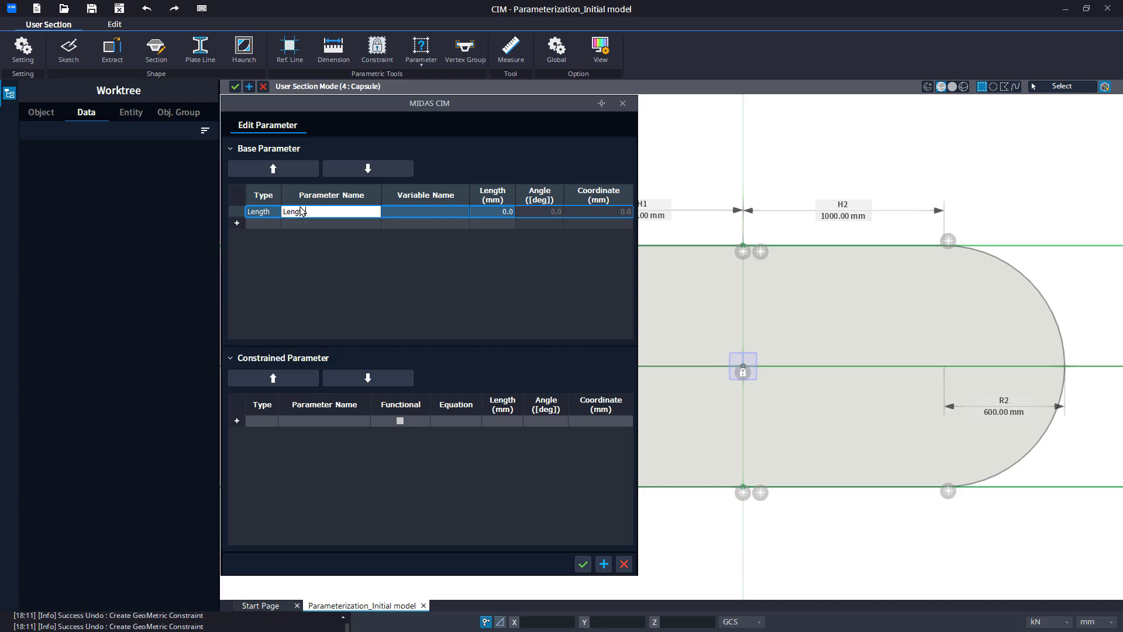
key(Tab)
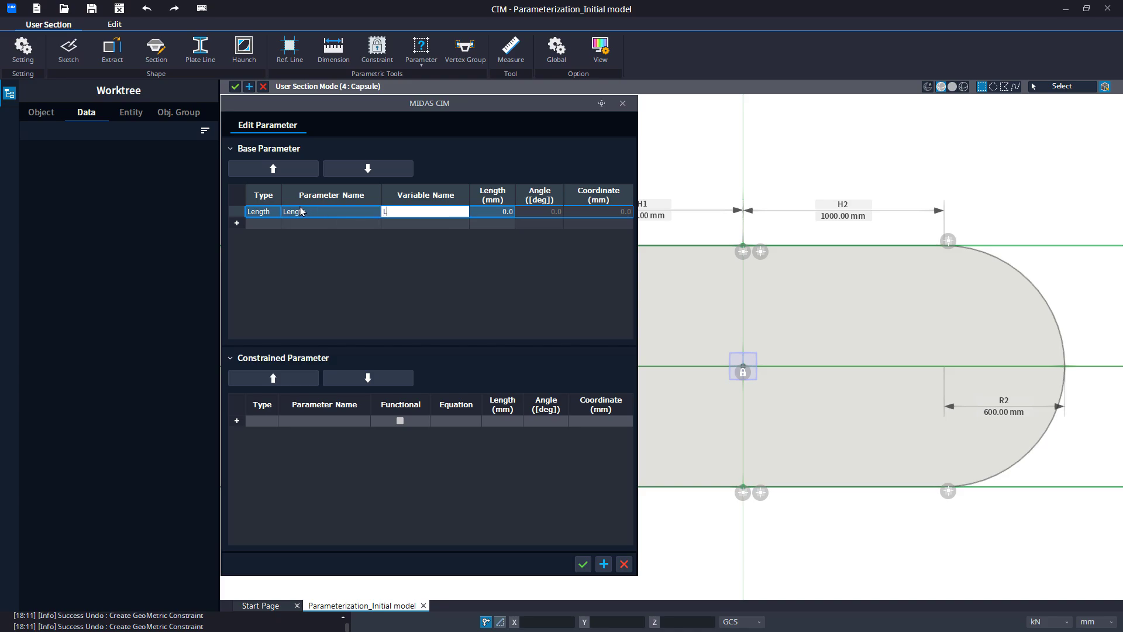
key(Tab)
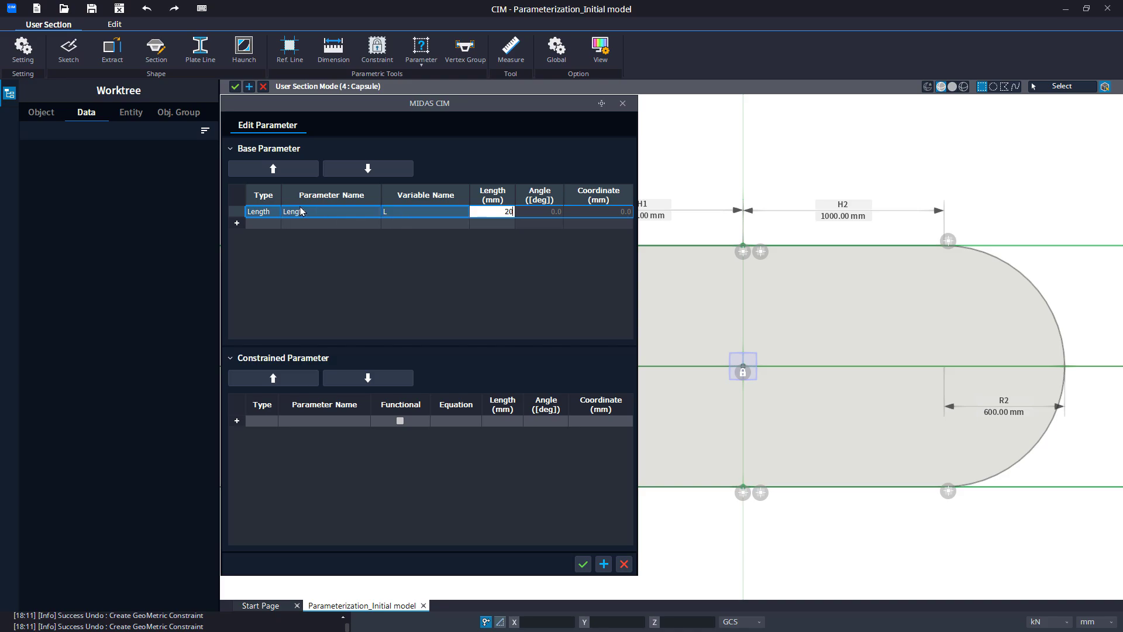
key(Tab)
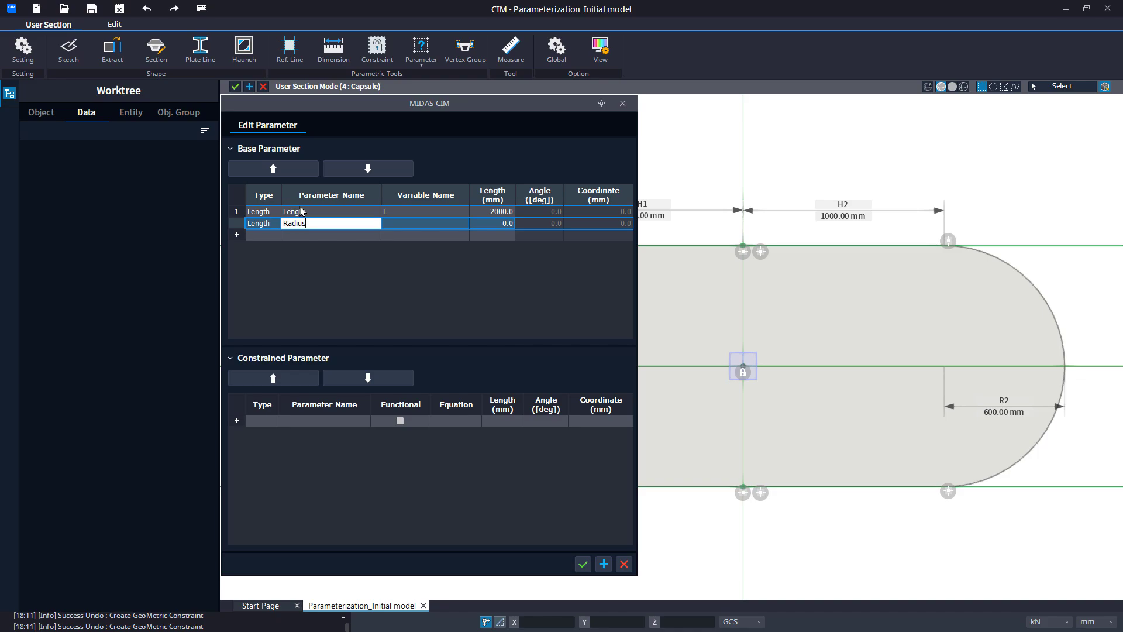
Add a second base parameter named Radius with variable name R and a length of 600 mm
key(Tab)
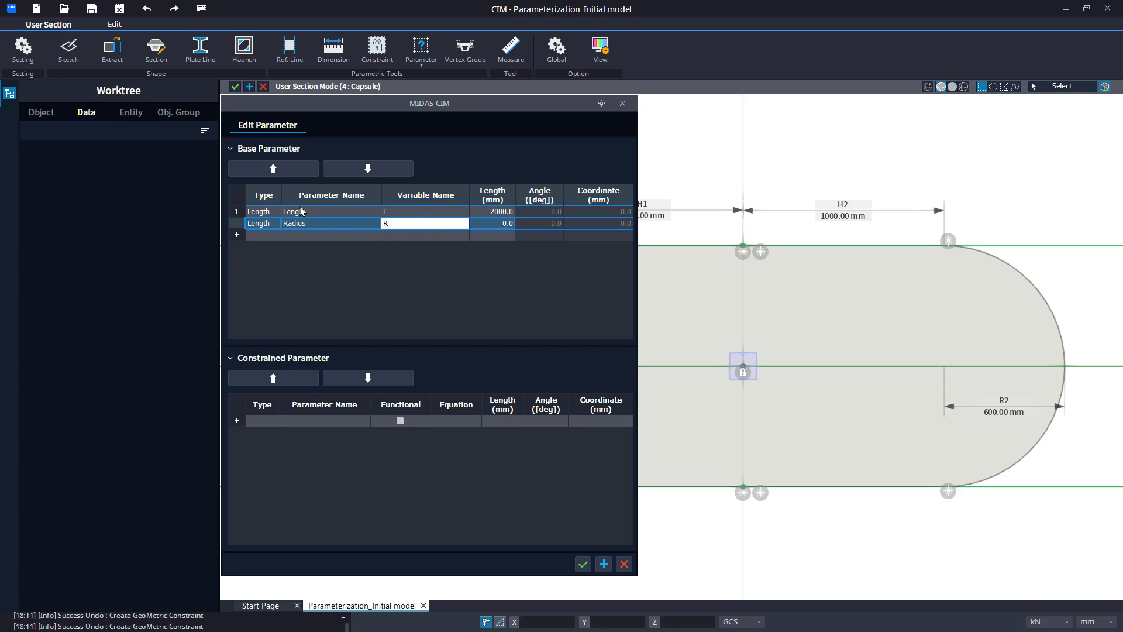
key(Tab)
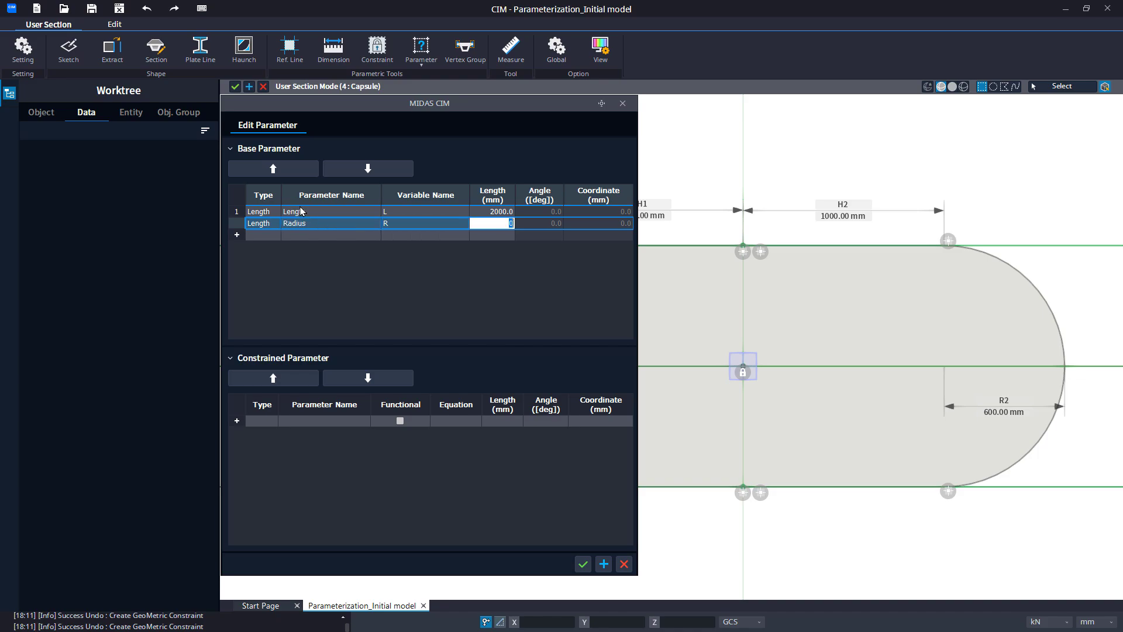
text(600)
key(Return)
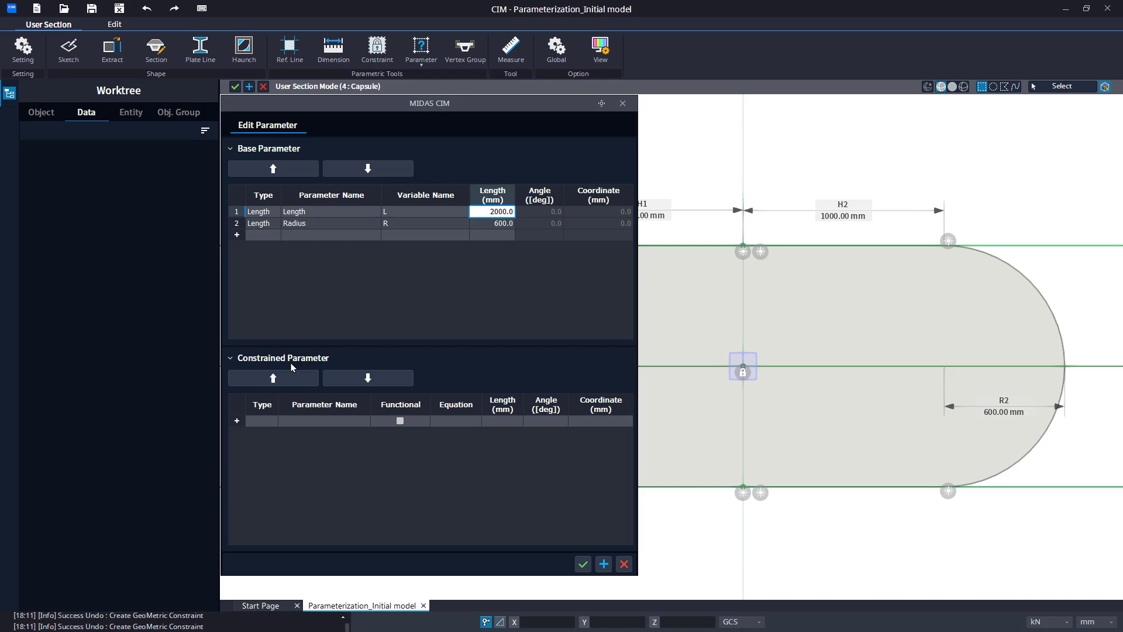
Add a functional constrained parameter named Half length of Rec with the equation L/2, and accept the parameter definitions
click(287, 422)
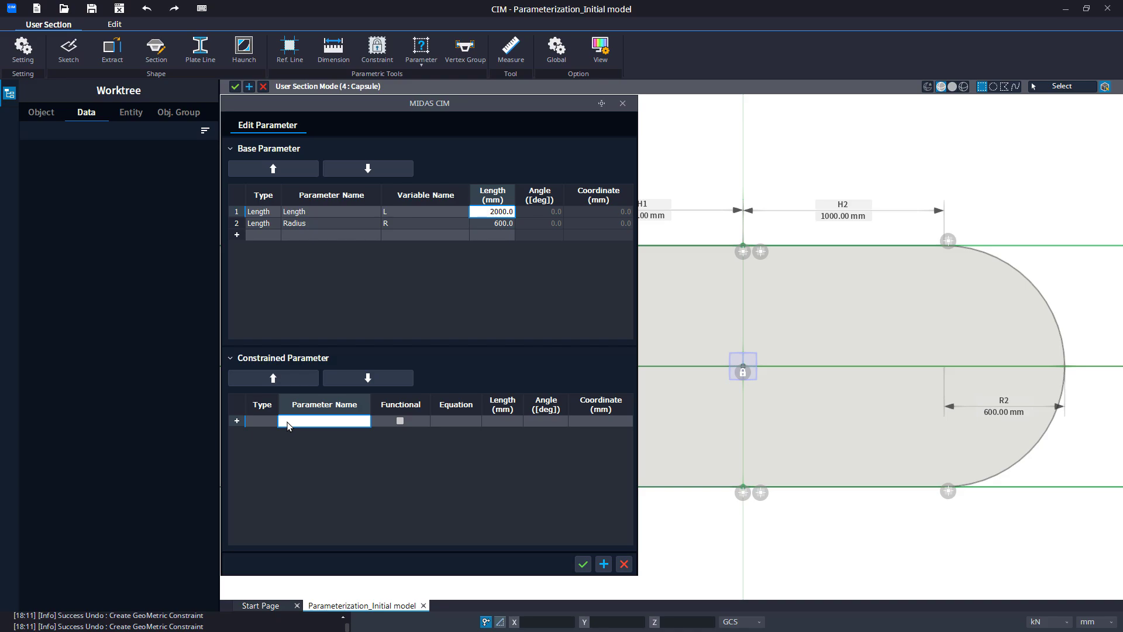
text(Half)
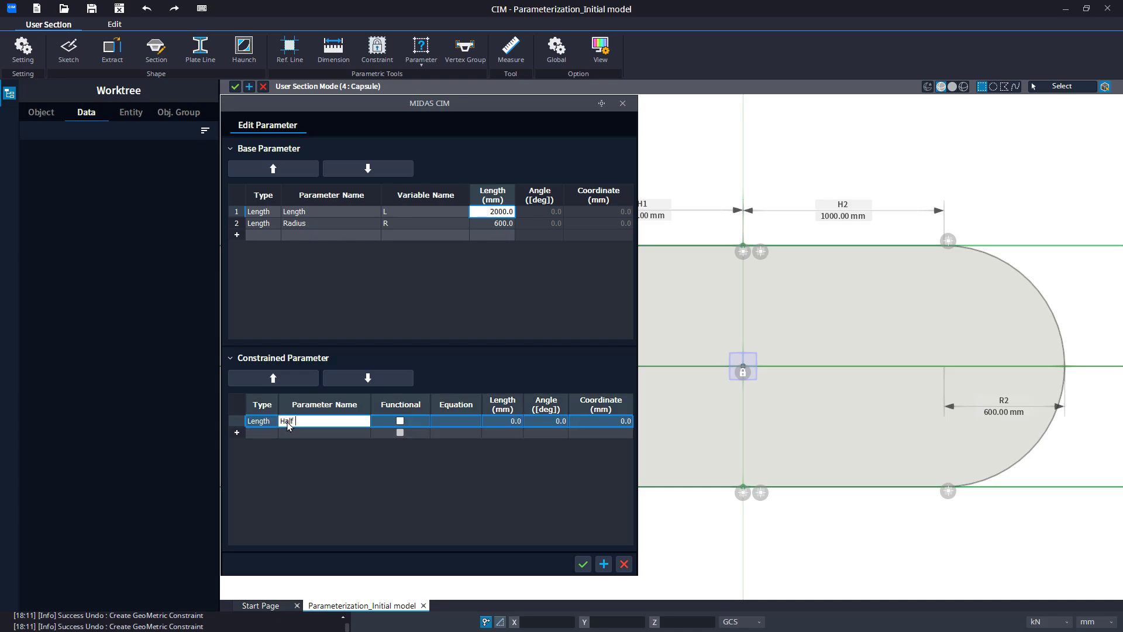
text( length of Rec)
click(400, 421)
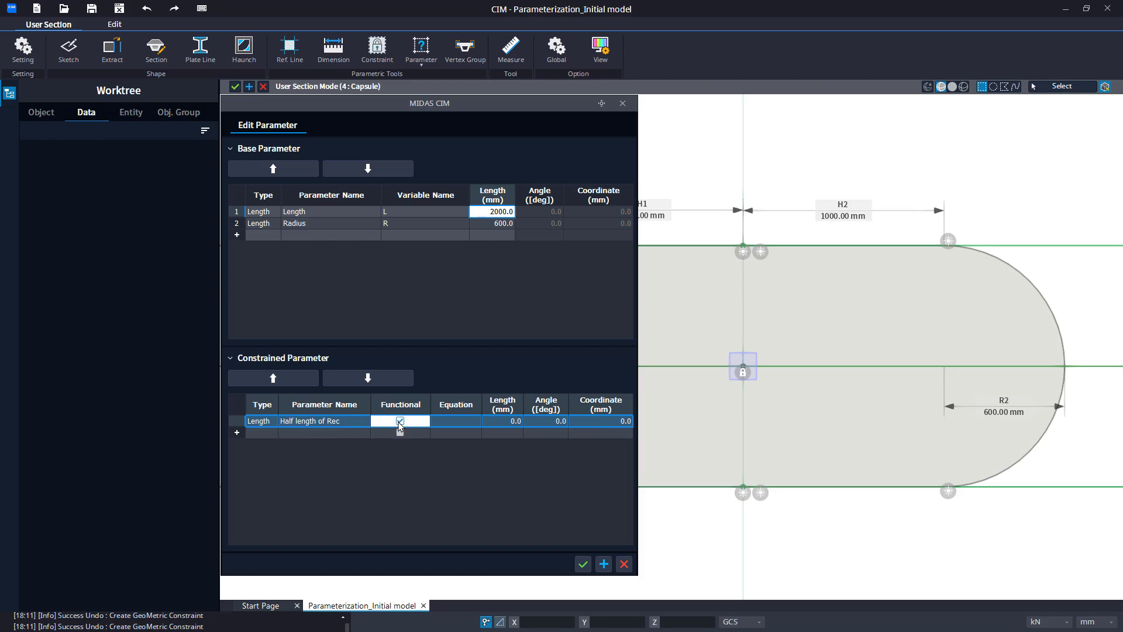
click(455, 422)
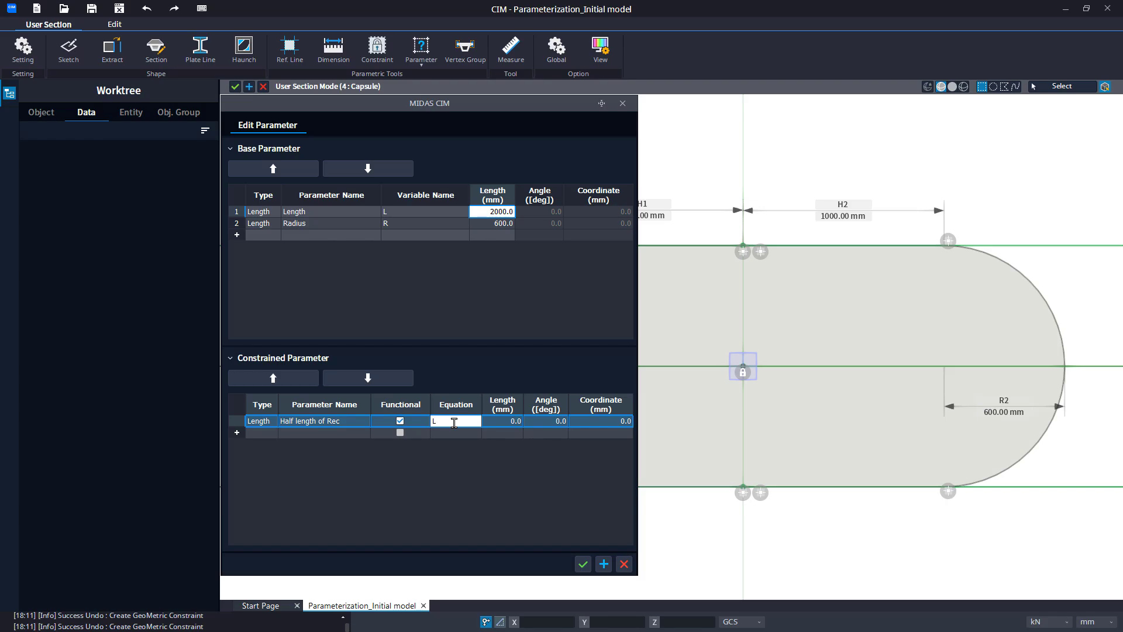
text(L/2)
key(Return)
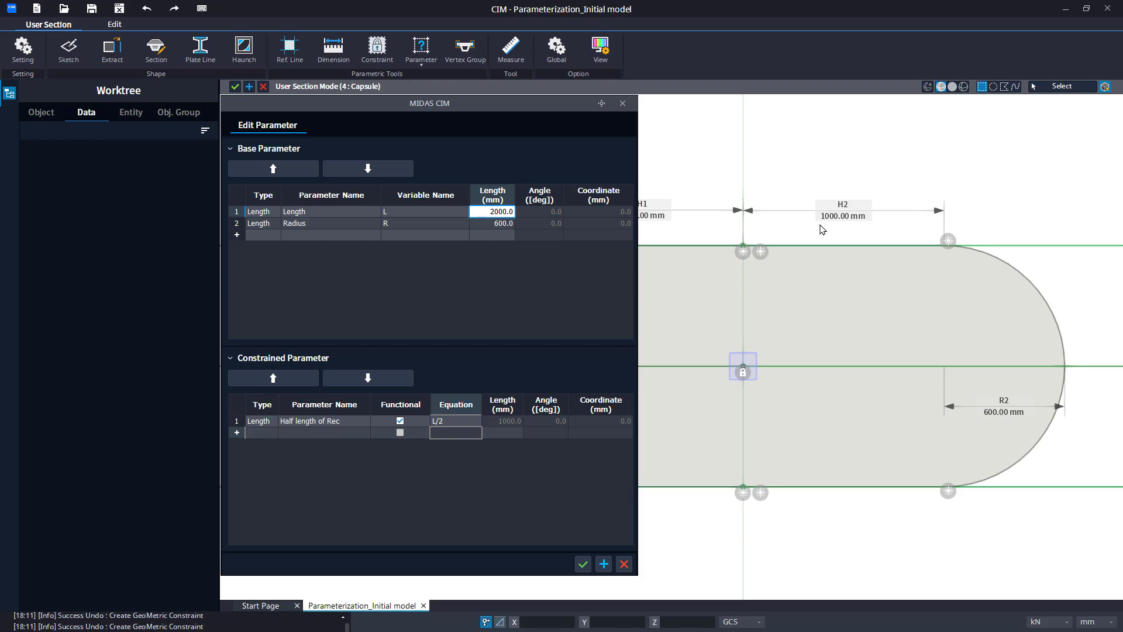
click(583, 564)
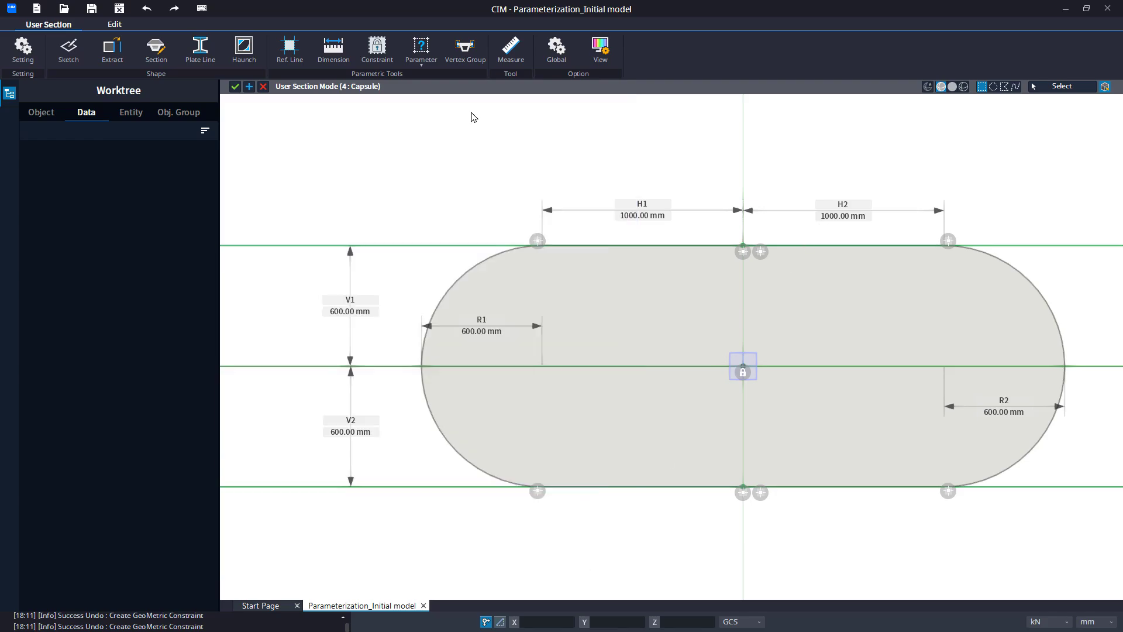
Link the horizontal dimensions H1 and H2 to the Half length of Rec parameter
click(422, 67)
click(421, 125)
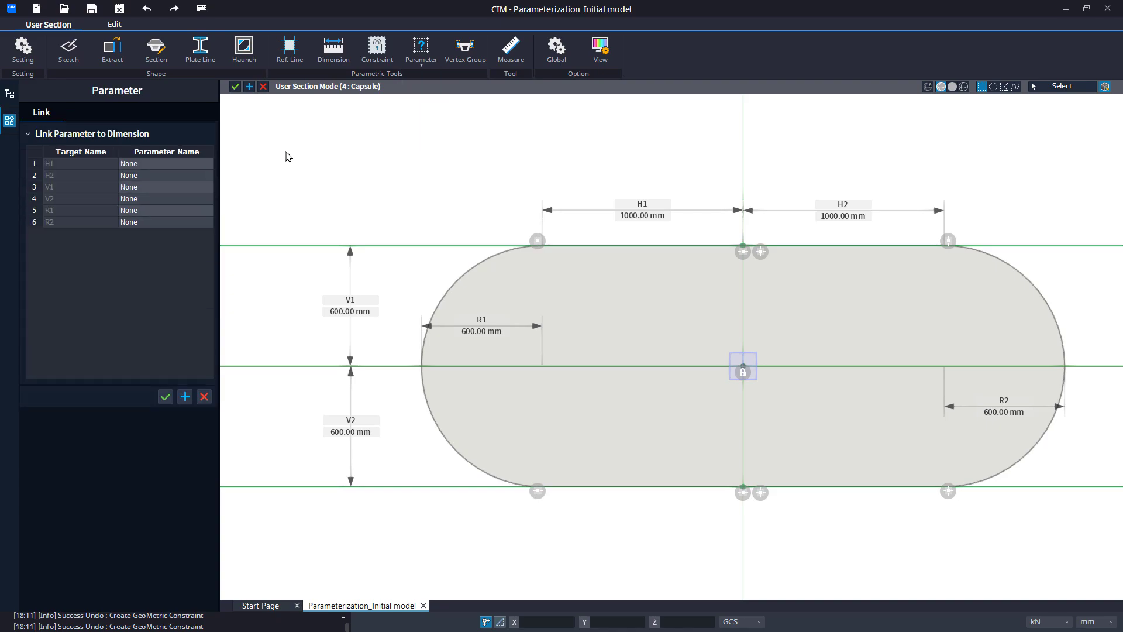
click(184, 164)
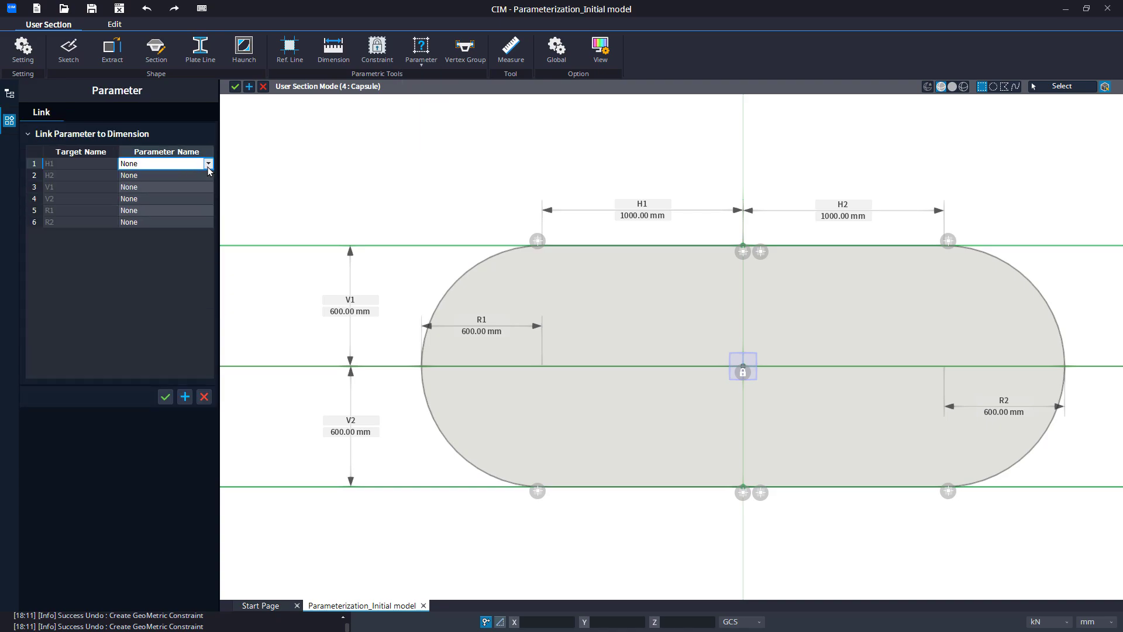
click(208, 165)
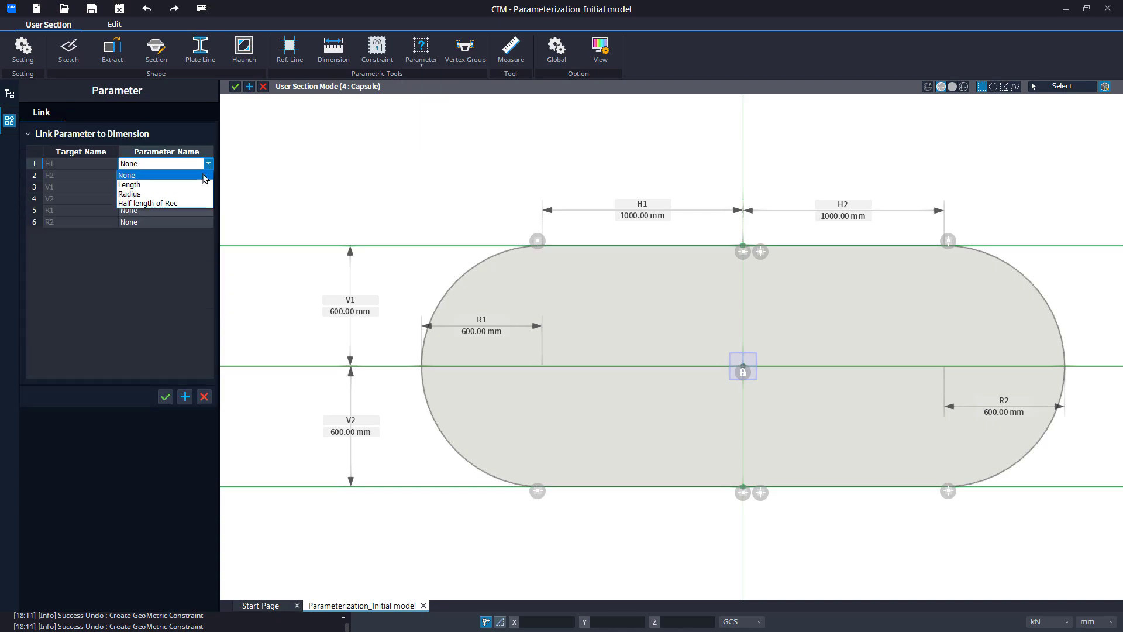
click(191, 204)
click(212, 176)
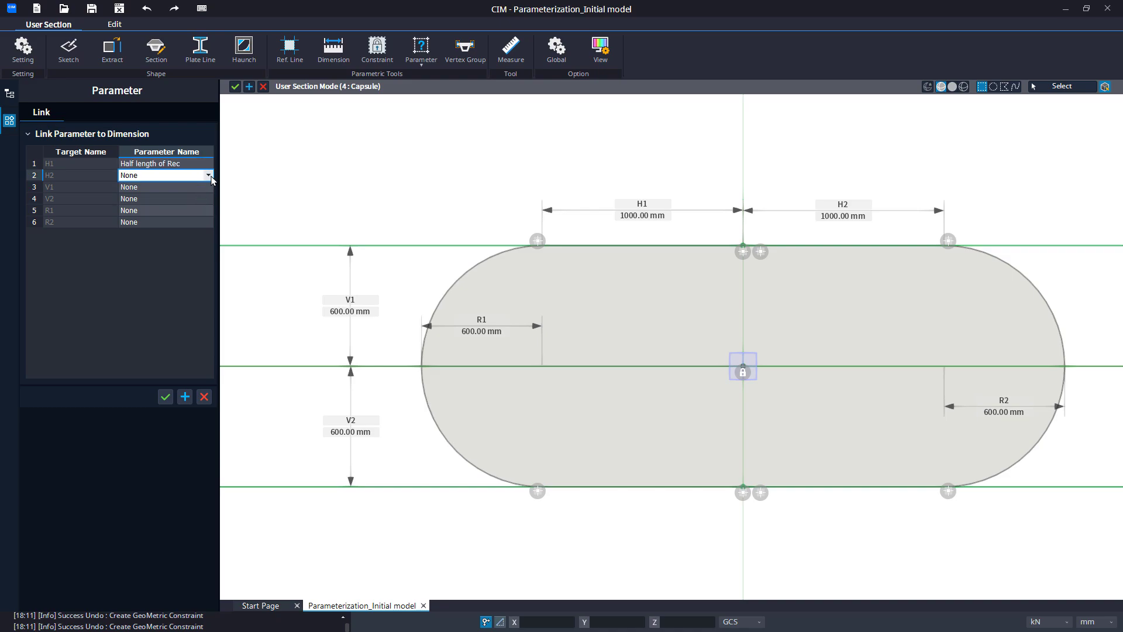
click(208, 175)
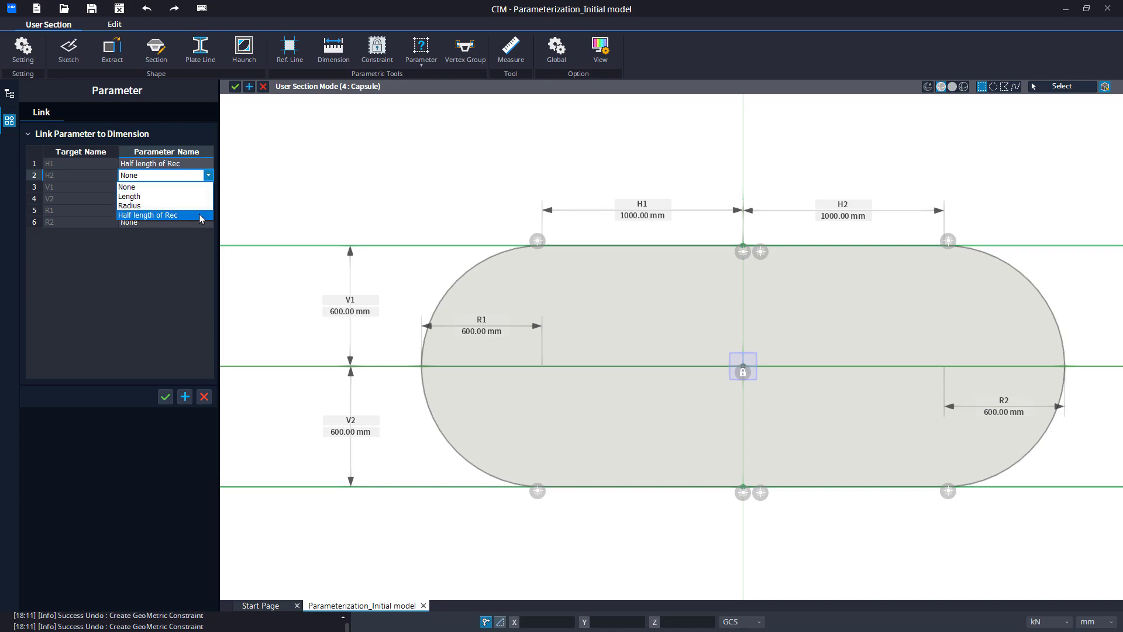
click(199, 214)
Link the vertical dimensions V1 and V2 to the Radius parameter
click(210, 187)
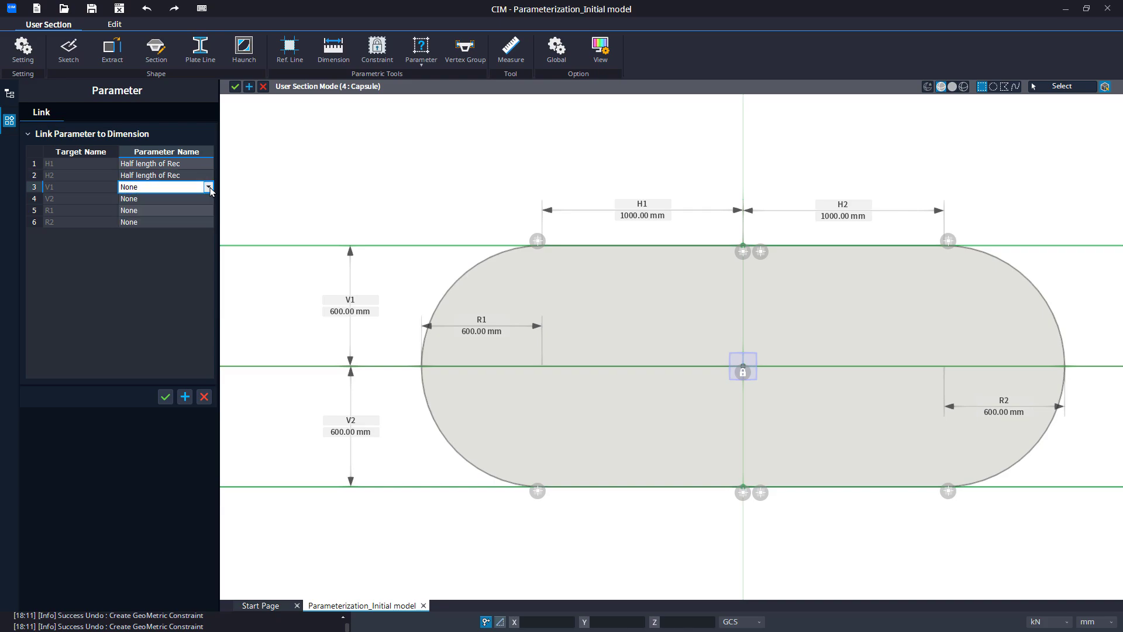
click(209, 187)
click(206, 203)
click(207, 199)
click(208, 199)
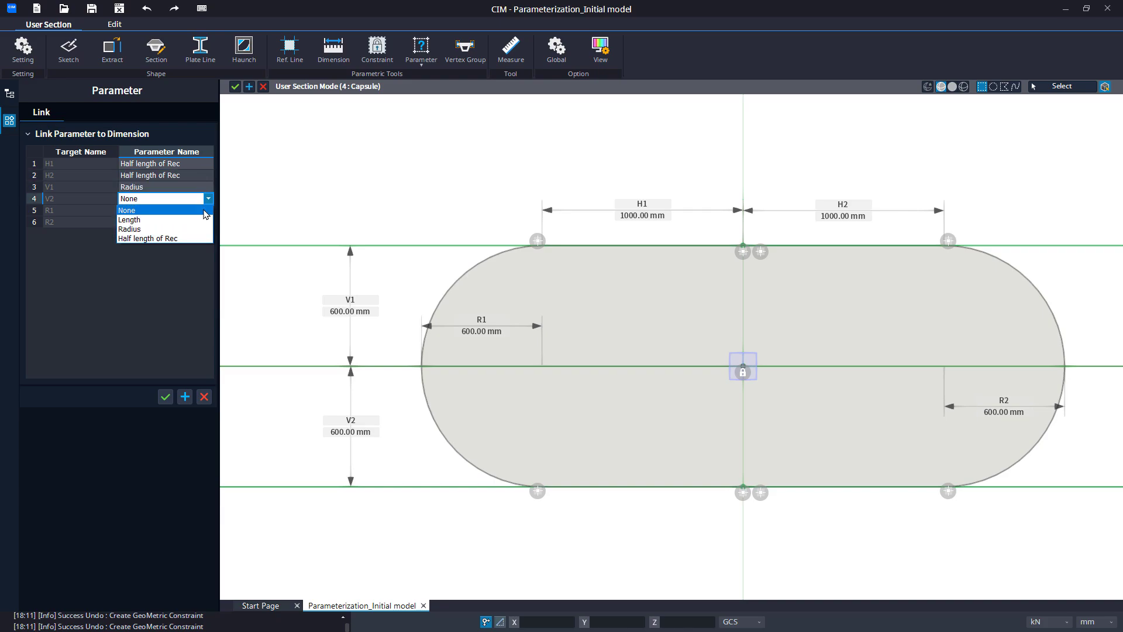
click(204, 223)
Link the radial dimensions R1 and R2 to the Radius parameter and apply all the dimension links
click(208, 211)
click(209, 211)
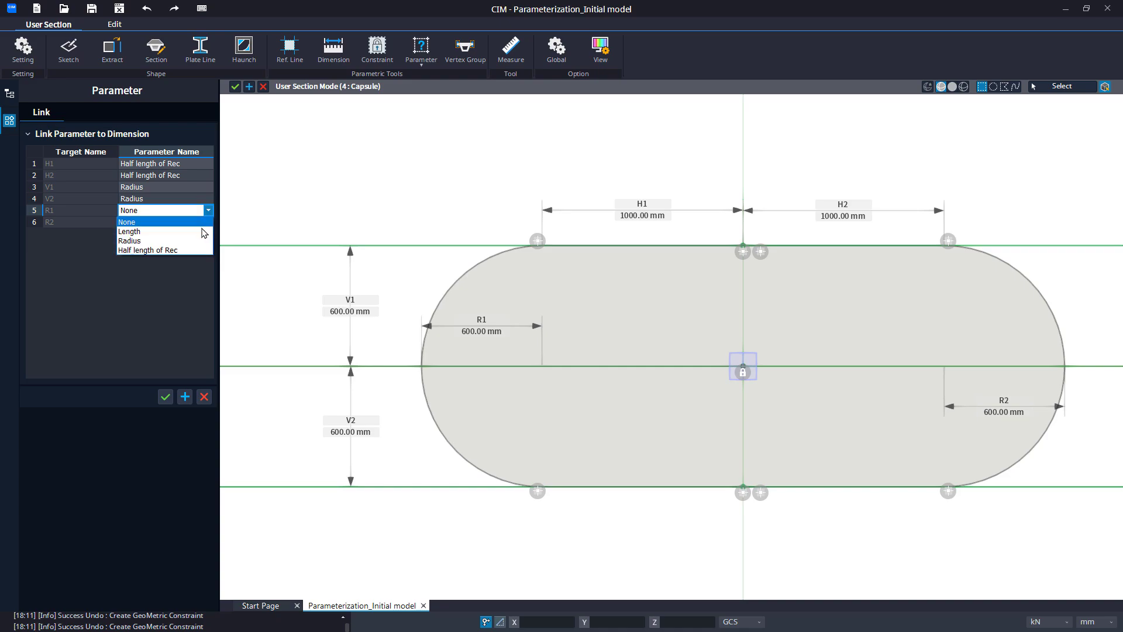
click(205, 232)
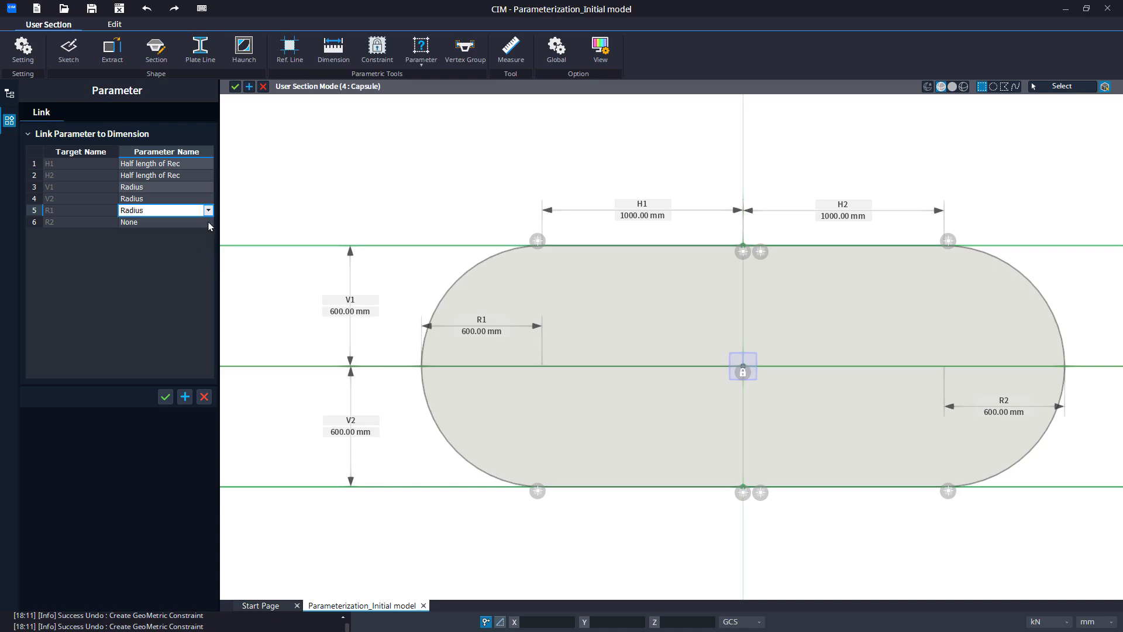
click(208, 222)
click(208, 222)
click(198, 244)
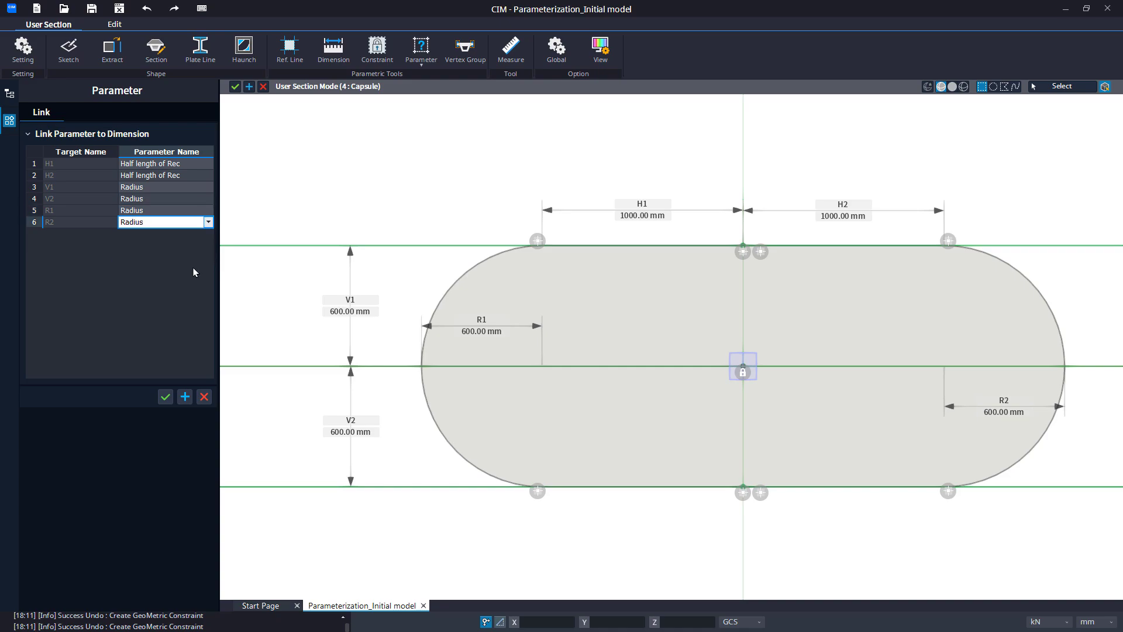
click(165, 396)
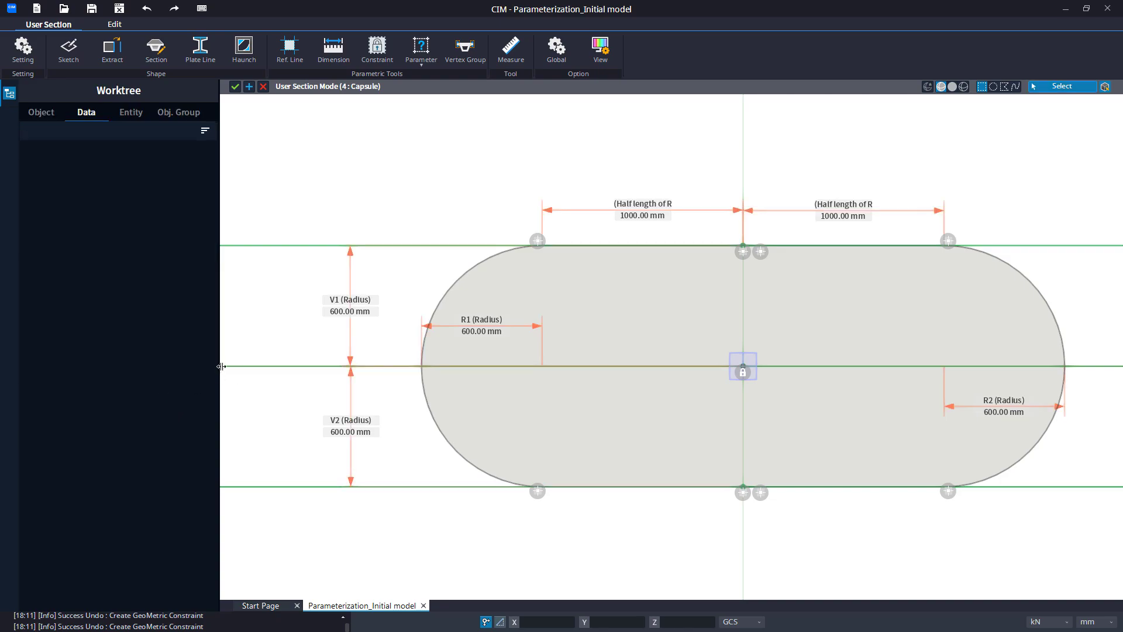
Set the base parameters Length to 3500 mm and Radius to 500 mm, and apply them to the capsule section
scroll(264, 321, down, 2)
middle_drag(263, 321, 359, 321)
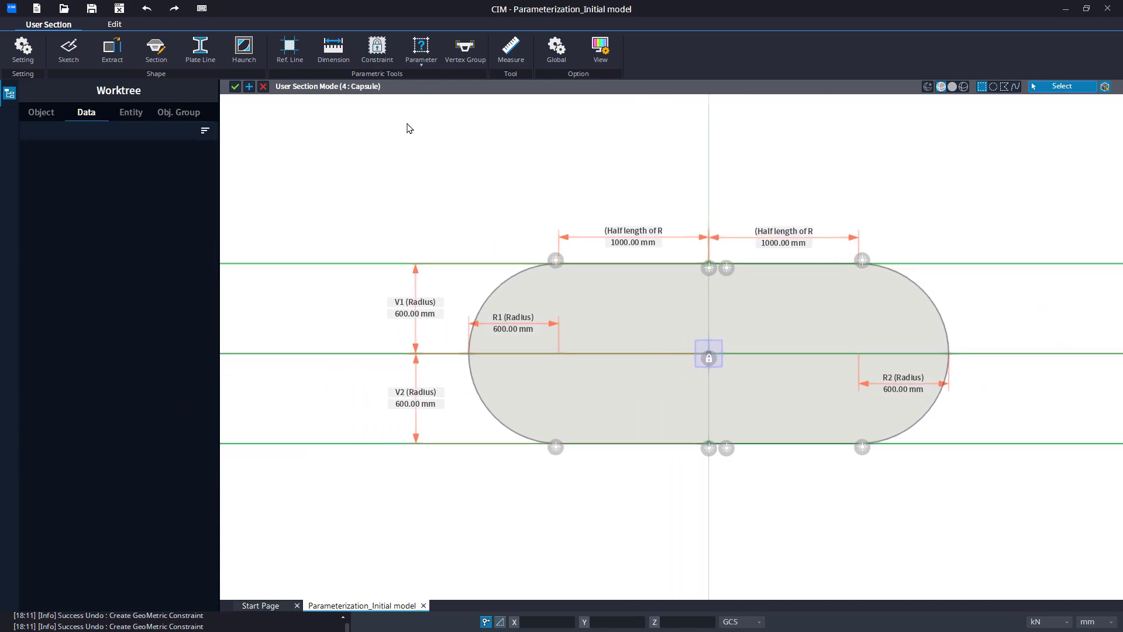
click(422, 59)
click(485, 215)
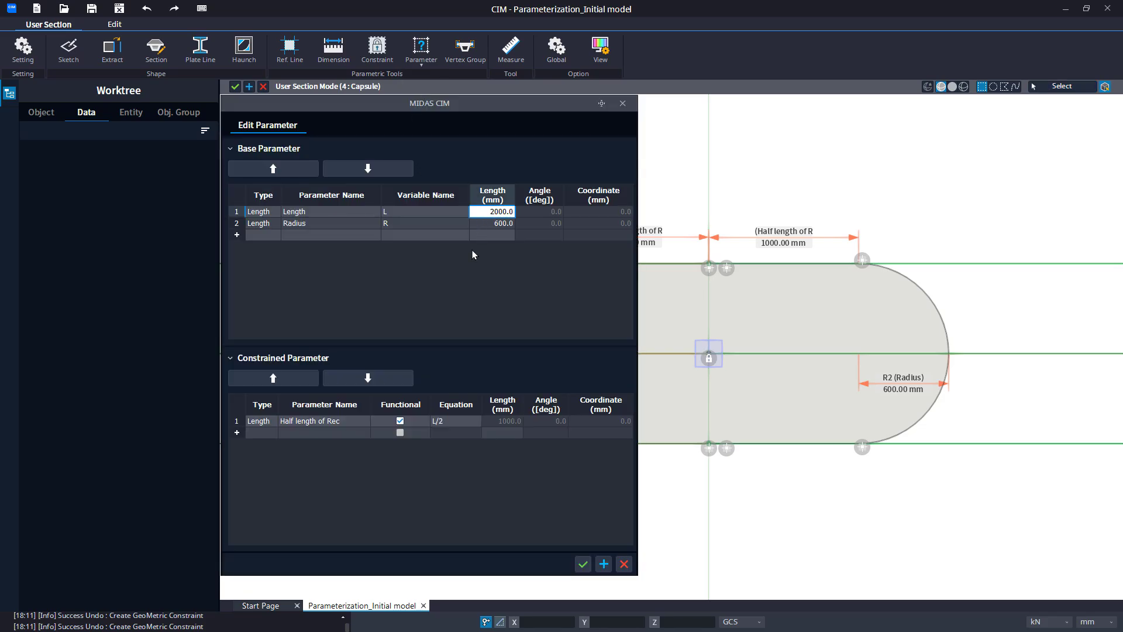
key(Delete)
text(3500)
key(Return)
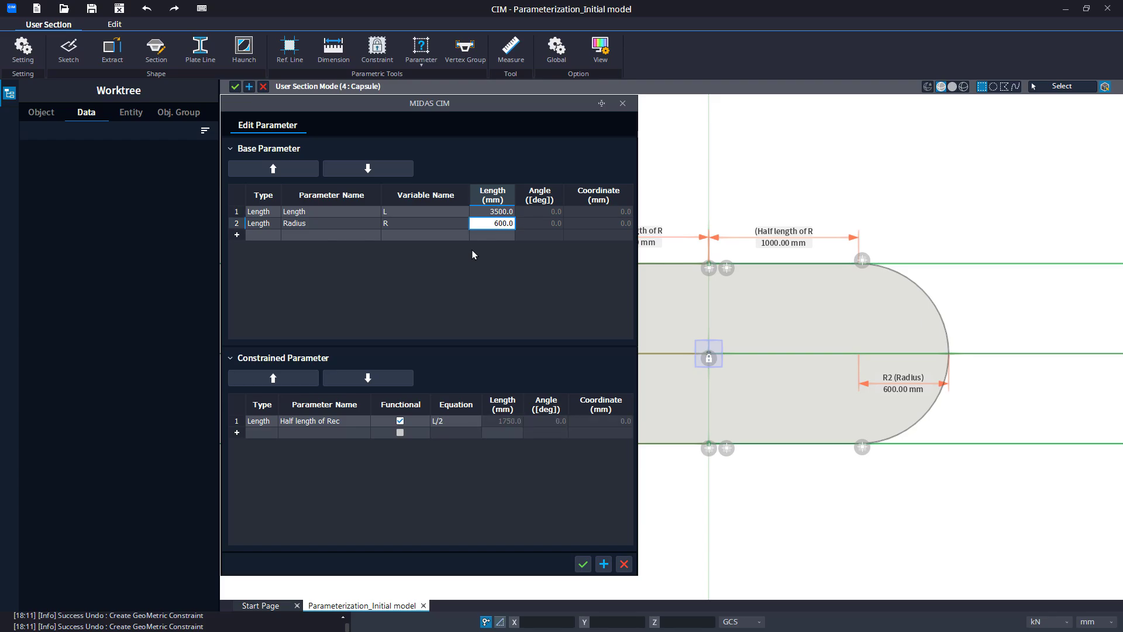
key(Delete)
text(500)
key(Tab)
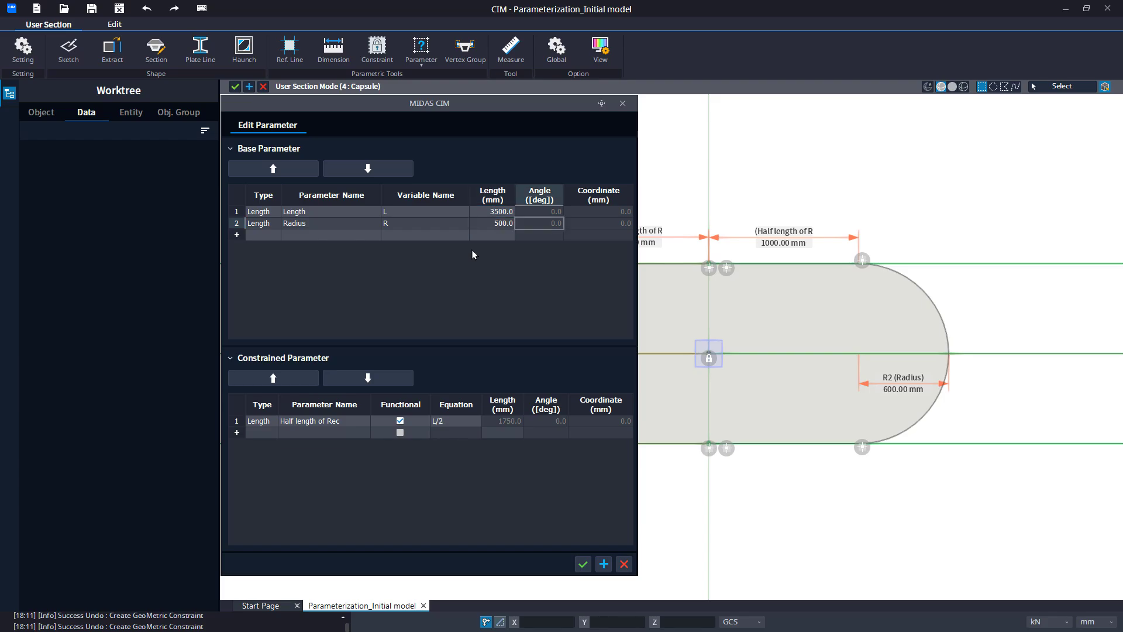
click(584, 568)
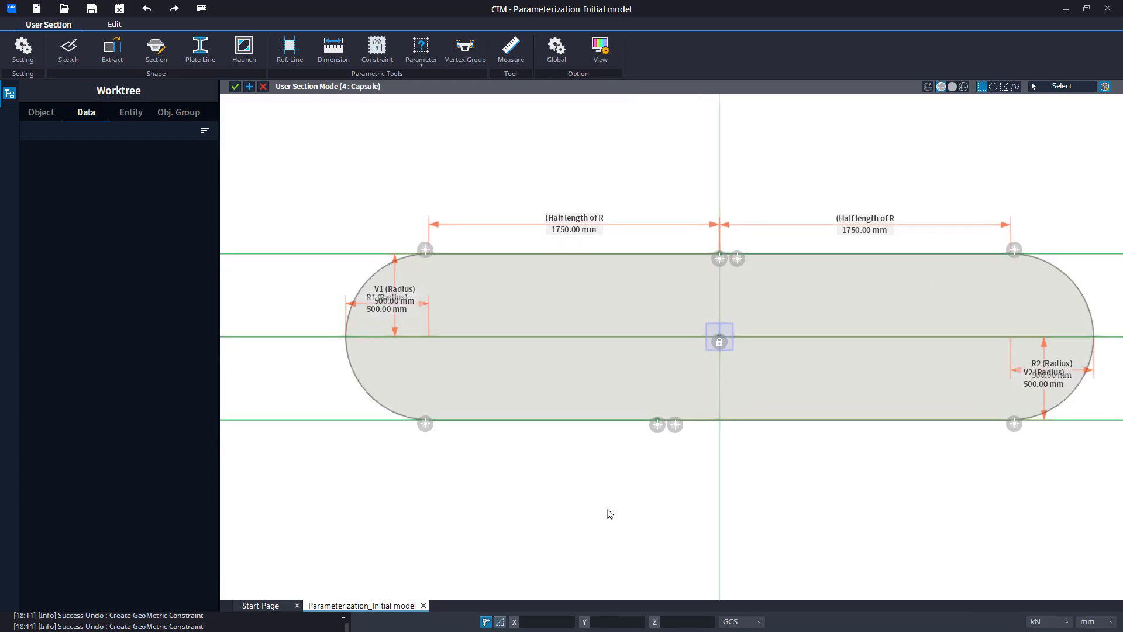